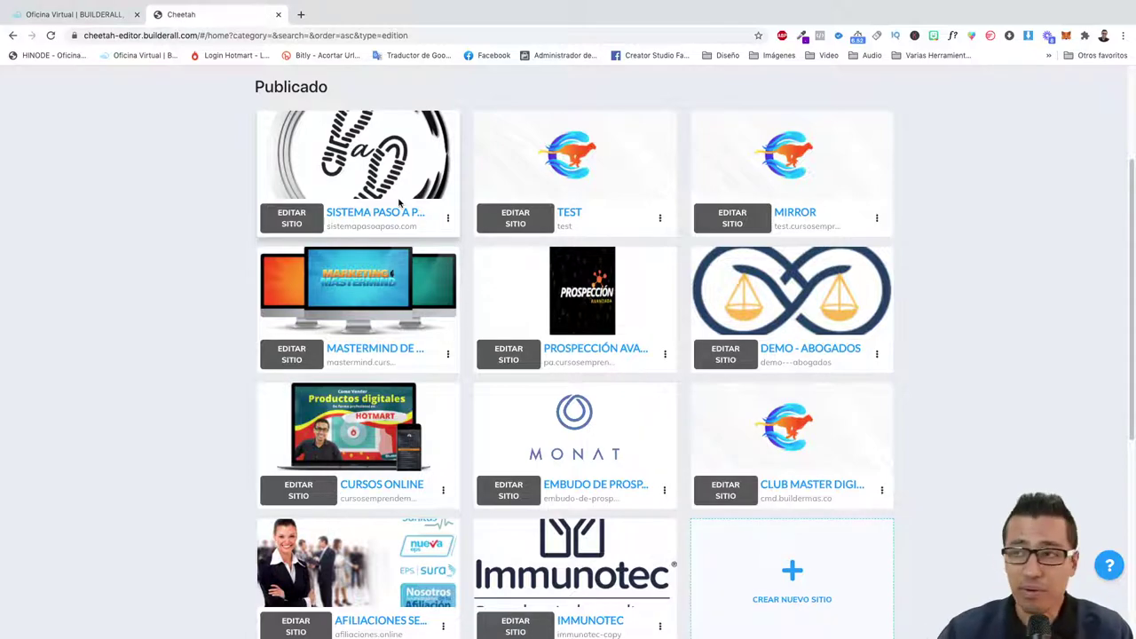
Open the TEST website from the published sites for editing.
{"action": "scroll", "coordinate": [799, 355], "scroll_direction": "down", "scroll_amount": 3}
{"action": "scroll", "coordinate": [621, 391], "scroll_direction": "up", "scroll_amount": 5}
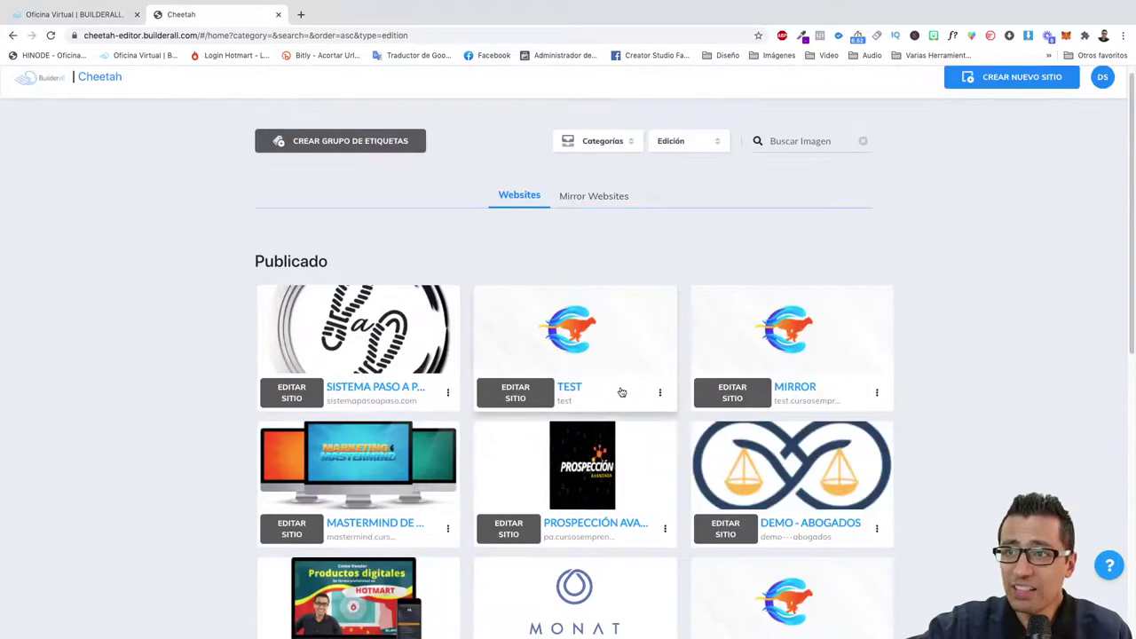
{"action": "scroll", "coordinate": [621, 391], "scroll_direction": "down", "scroll_amount": 3}
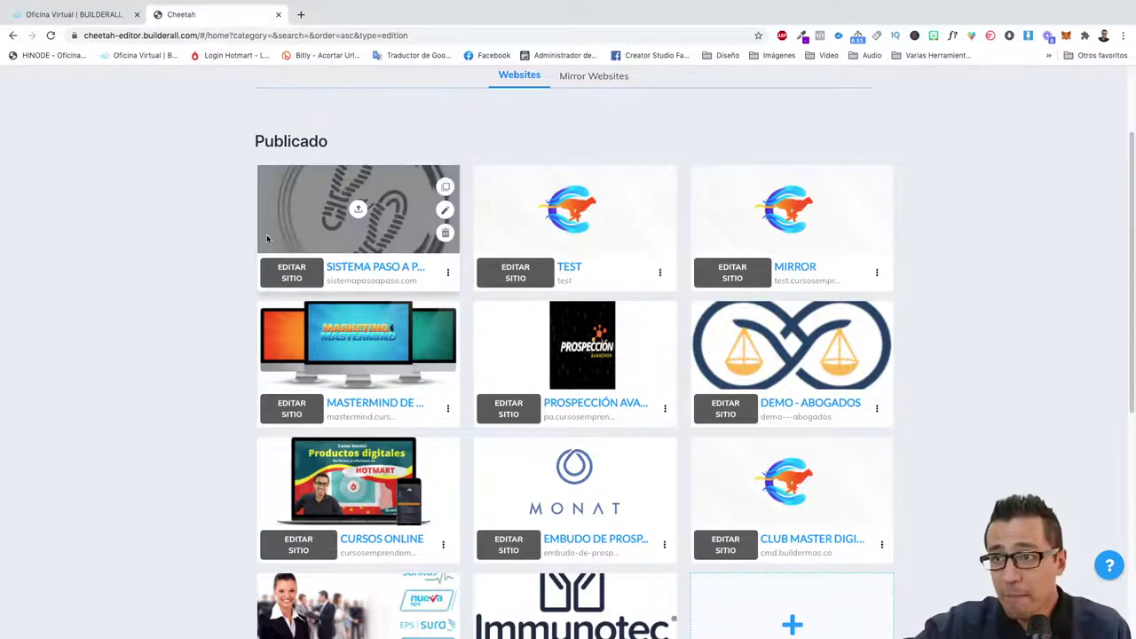
{"action": "scroll", "coordinate": [550, 280], "scroll_direction": "down", "scroll_amount": 5}
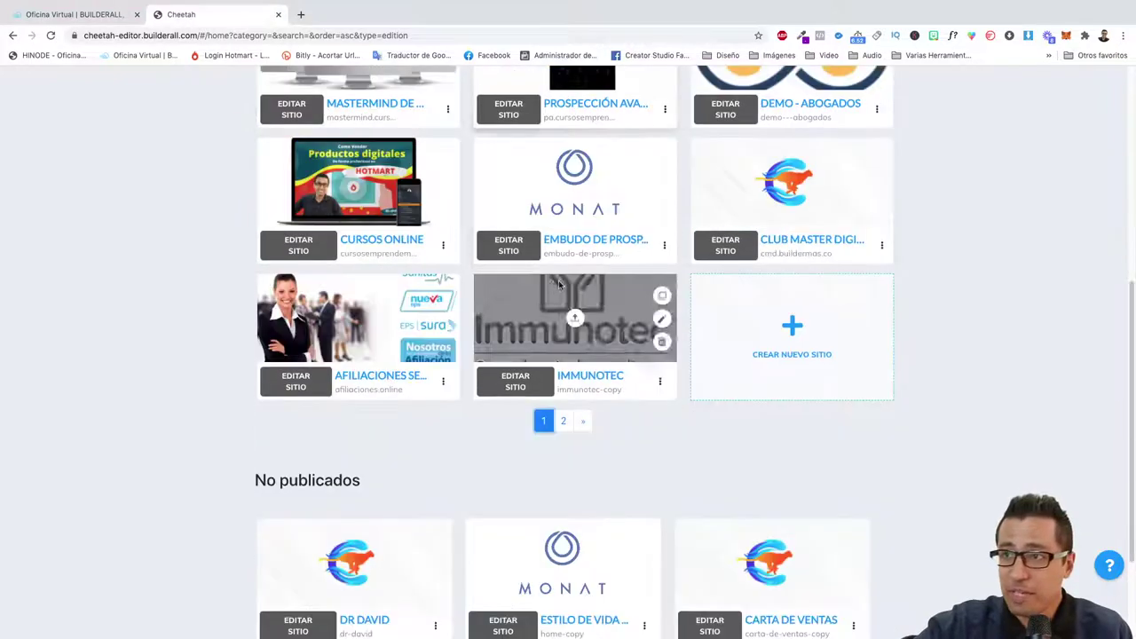
{"action": "scroll", "coordinate": [563, 284], "scroll_direction": "up", "scroll_amount": 4}
{"action": "scroll", "coordinate": [575, 286], "scroll_direction": "down", "scroll_amount": 4}
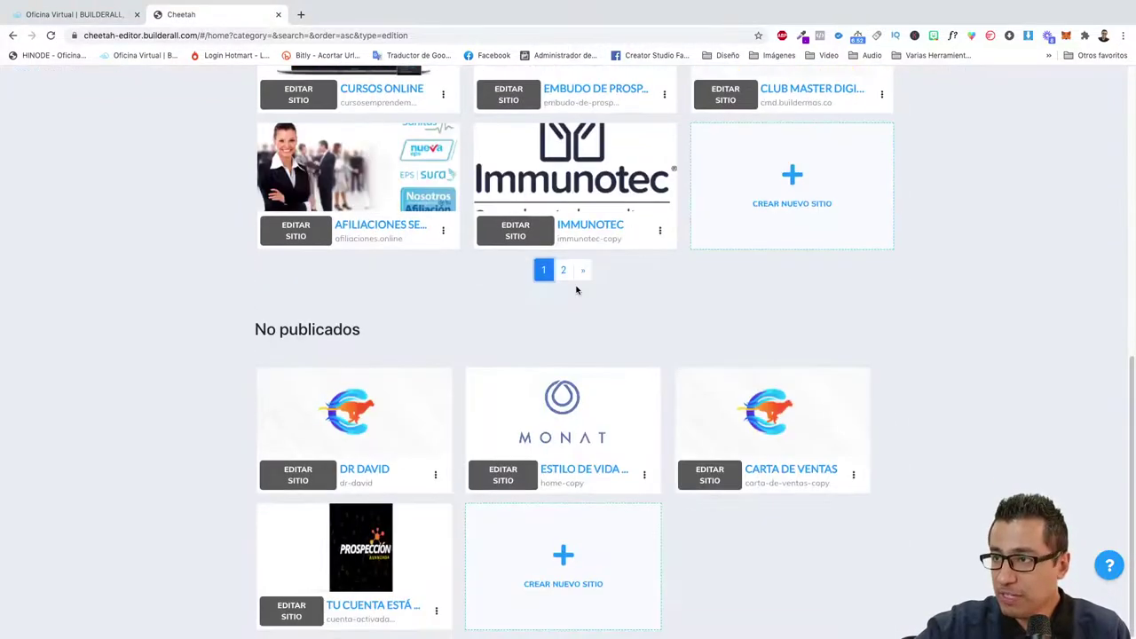
{"action": "scroll", "coordinate": [577, 289], "scroll_direction": "up", "scroll_amount": 4}
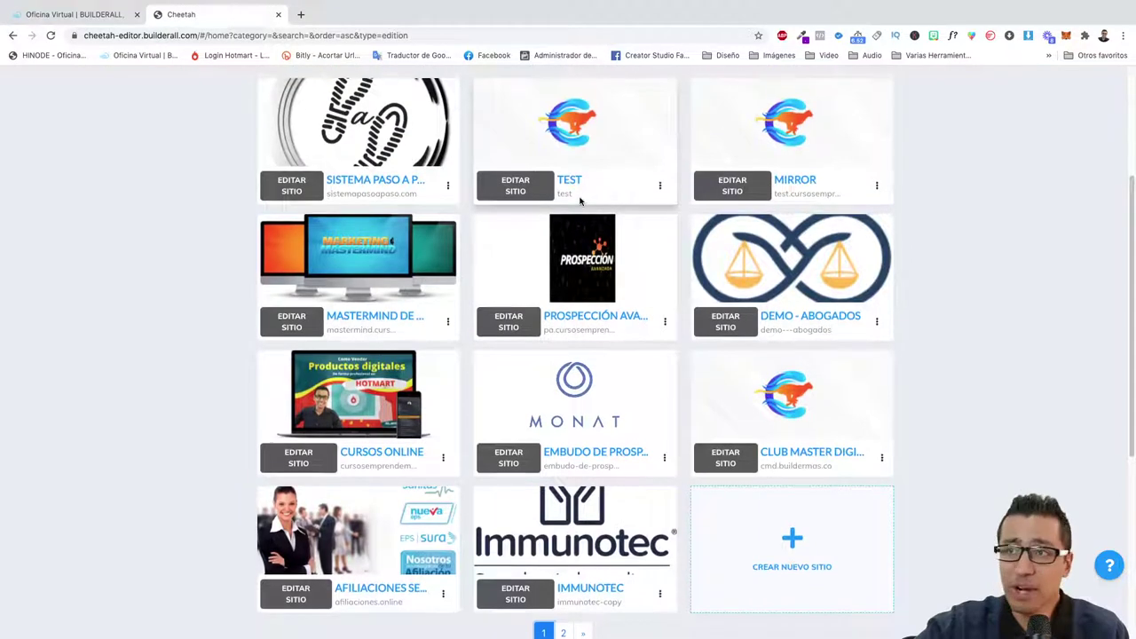
{"action": "left_click", "coordinate": [518, 188]}
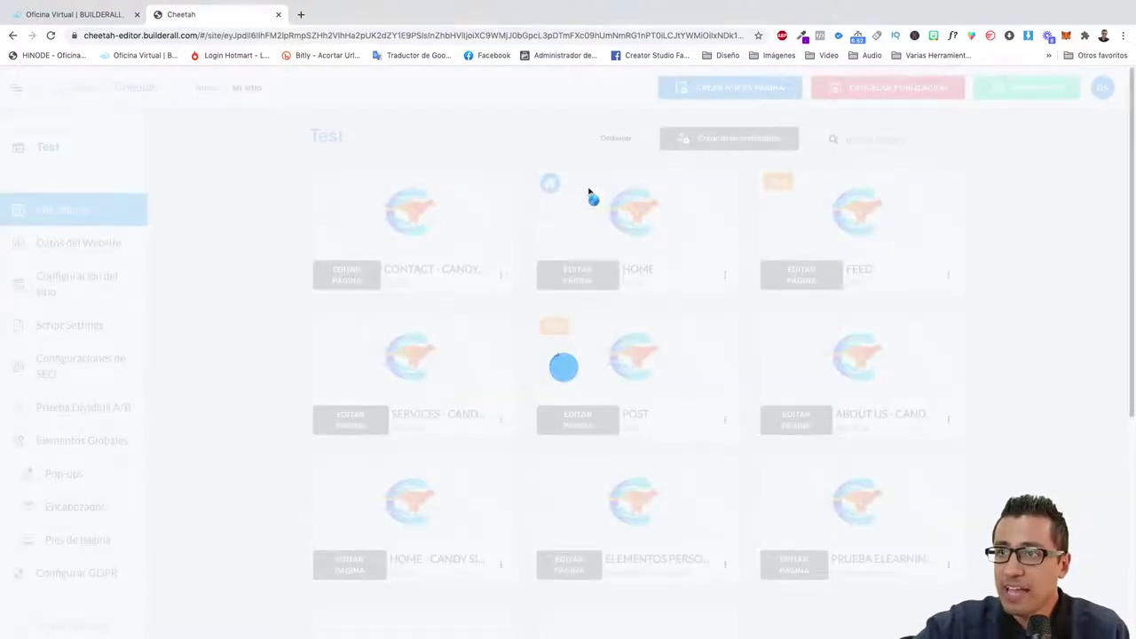
Look over the Test site's existing pages, including the blog pages and the options for creating new ones.
{"action": "scroll", "coordinate": [582, 348], "scroll_direction": "down", "scroll_amount": 5}
{"action": "scroll", "coordinate": [582, 352], "scroll_direction": "up", "scroll_amount": 5}
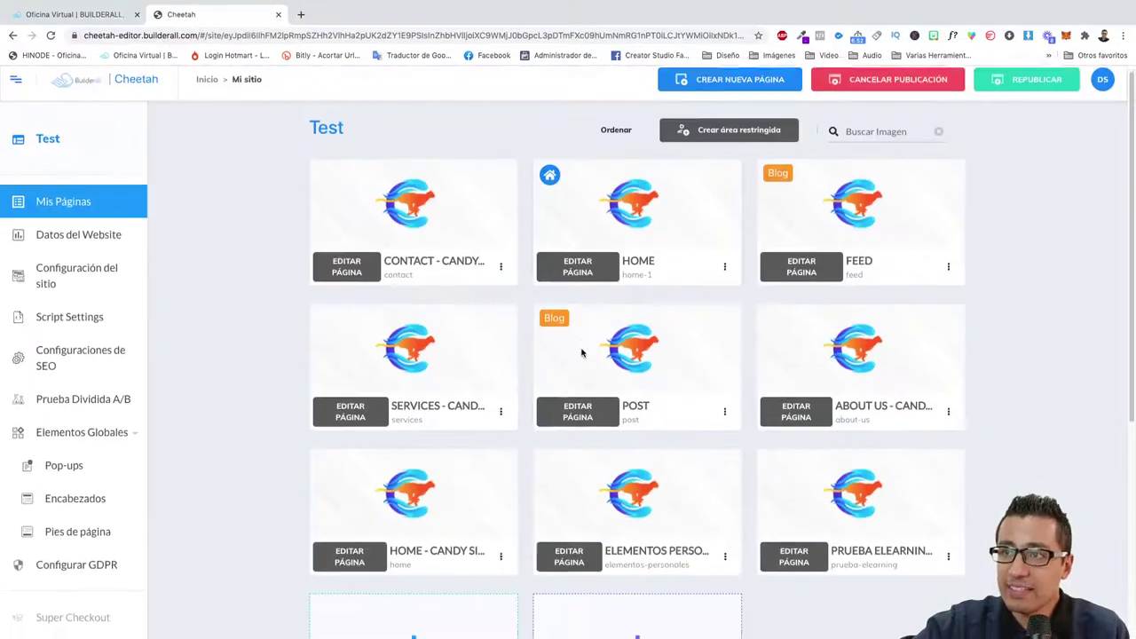
{"action": "scroll", "coordinate": [583, 354], "scroll_direction": "down", "scroll_amount": 2}
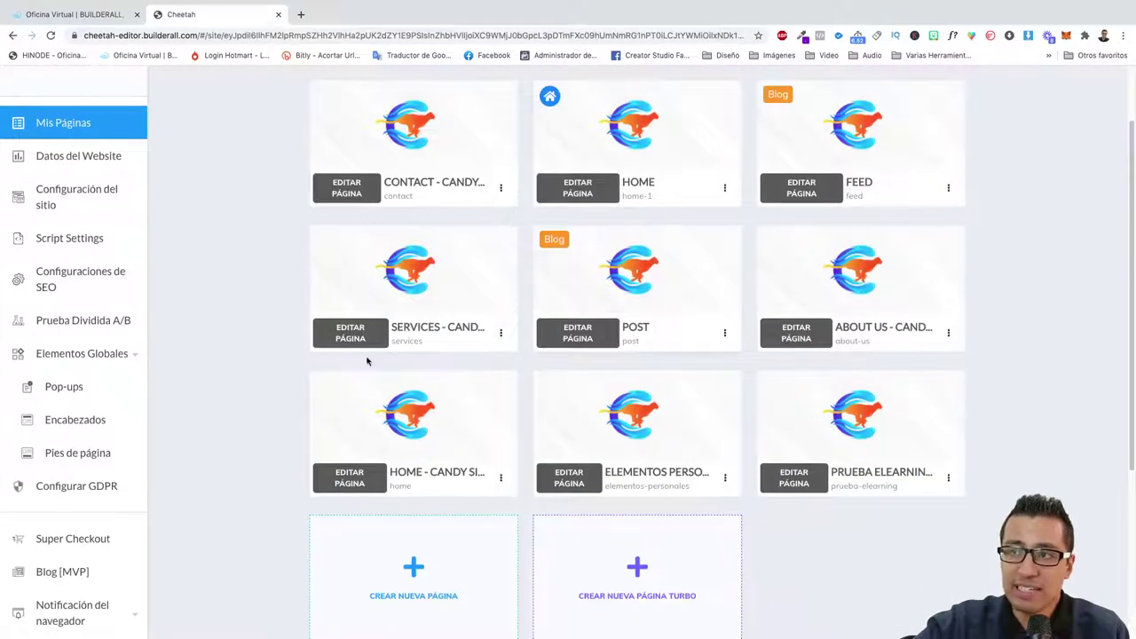
{"action": "scroll", "coordinate": [585, 327], "scroll_direction": "up", "scroll_amount": 2}
{"action": "mouse_move", "coordinate": [583, 327]}
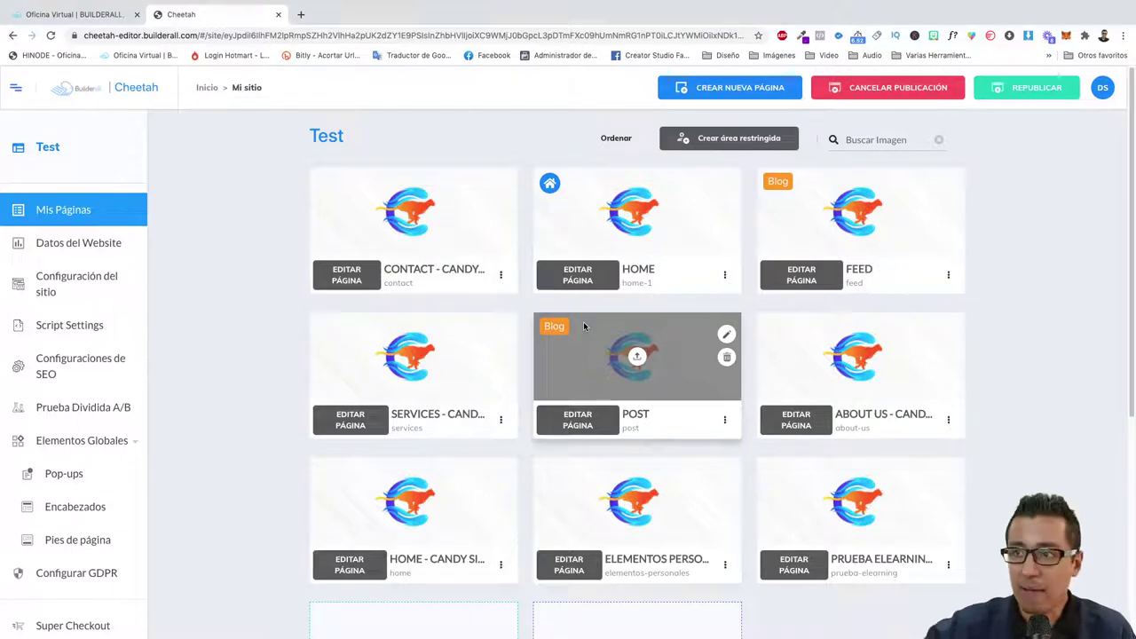
{"action": "scroll", "coordinate": [581, 325], "scroll_direction": "down", "scroll_amount": 5}
{"action": "scroll", "coordinate": [575, 324], "scroll_direction": "up", "scroll_amount": 5}
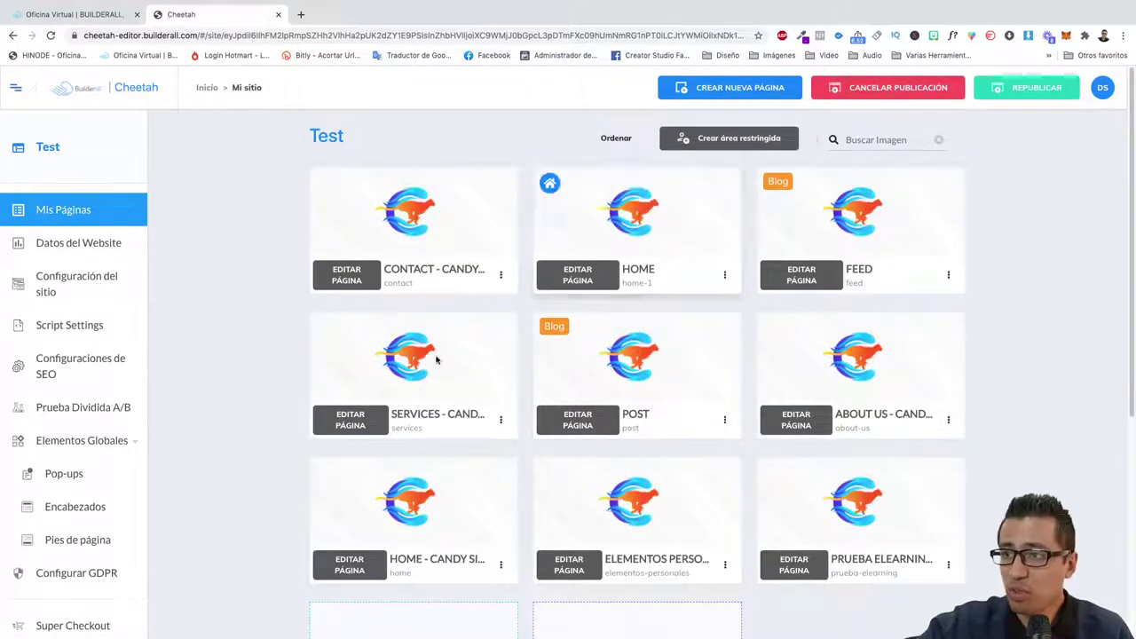
{"action": "scroll", "coordinate": [644, 371], "scroll_direction": "down", "scroll_amount": 1}
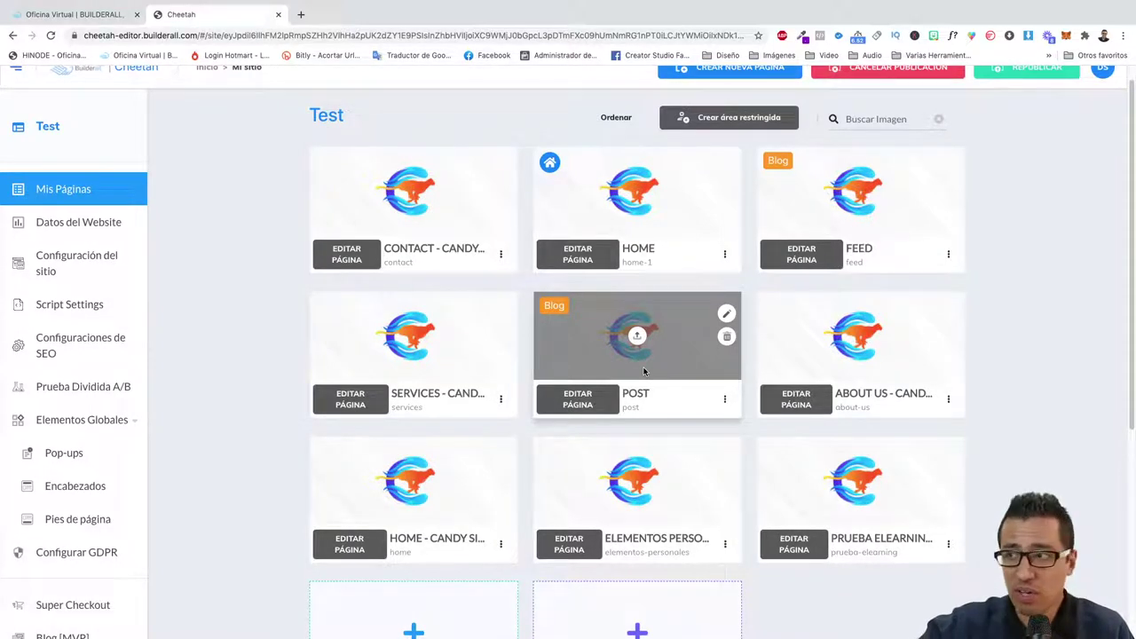
{"action": "scroll", "coordinate": [644, 371], "scroll_direction": "down", "scroll_amount": 1}
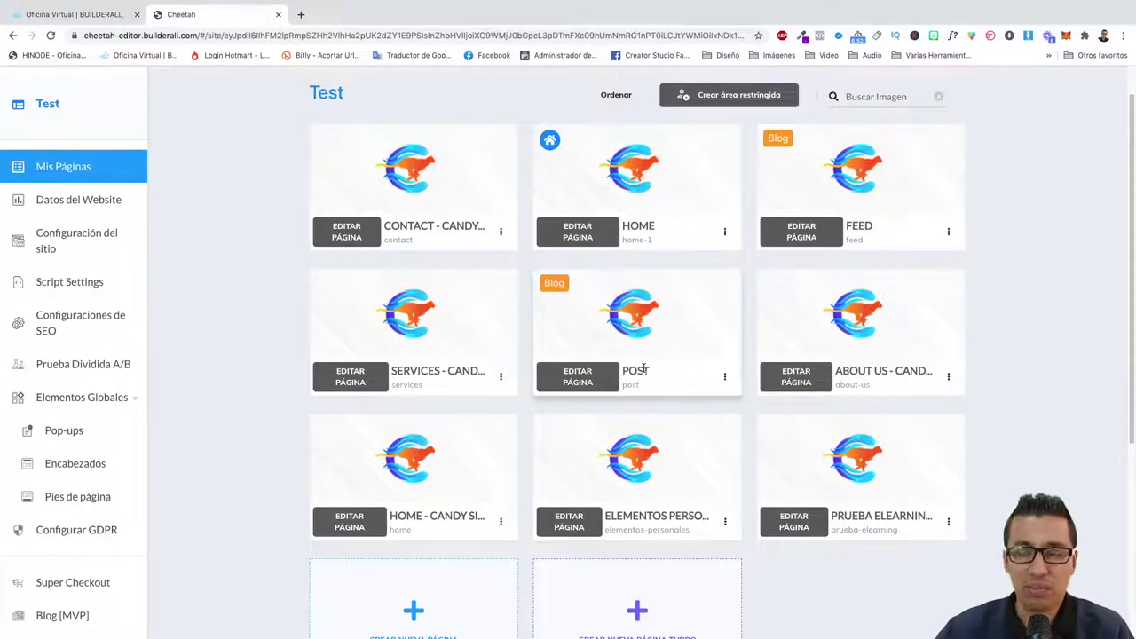
{"action": "mouse_move", "coordinate": [713, 299]}
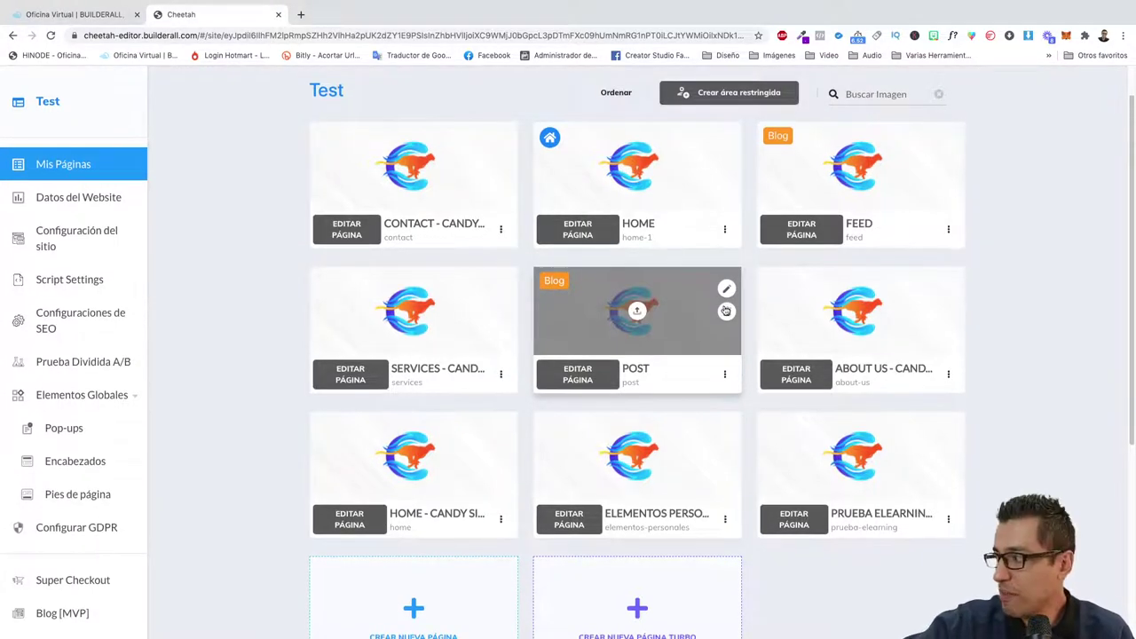
Start a new page in the Test site and name it "Confirmación de Correo", with the accent corrected.
{"action": "scroll", "coordinate": [732, 319], "scroll_direction": "down", "scroll_amount": 2}
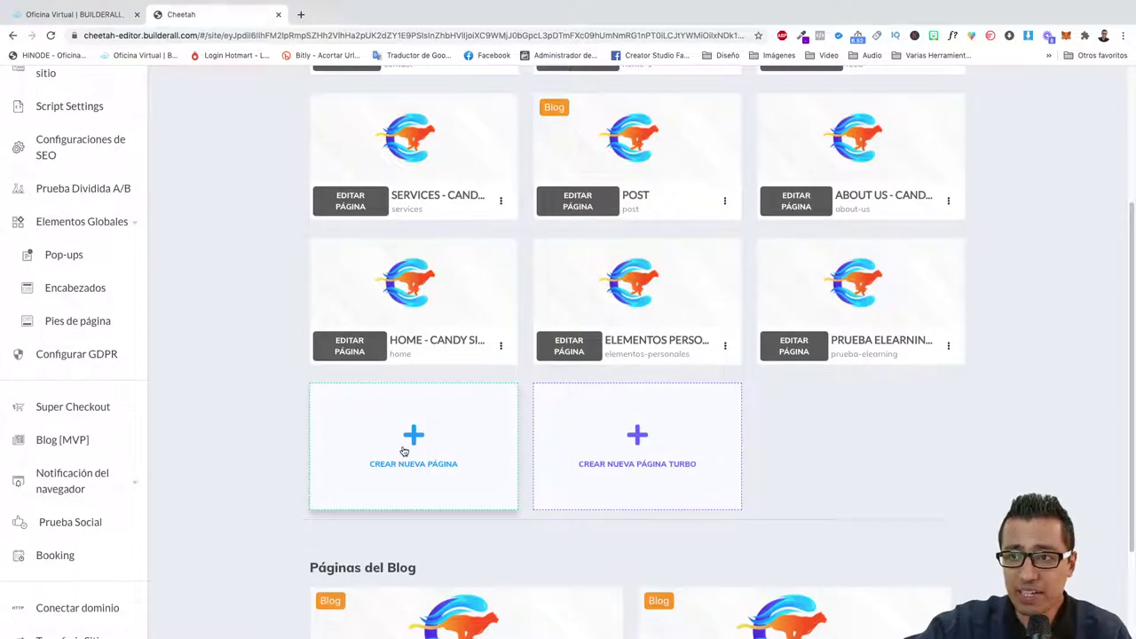
{"action": "left_click", "coordinate": [404, 452]}
{"action": "left_click", "coordinate": [379, 241]}
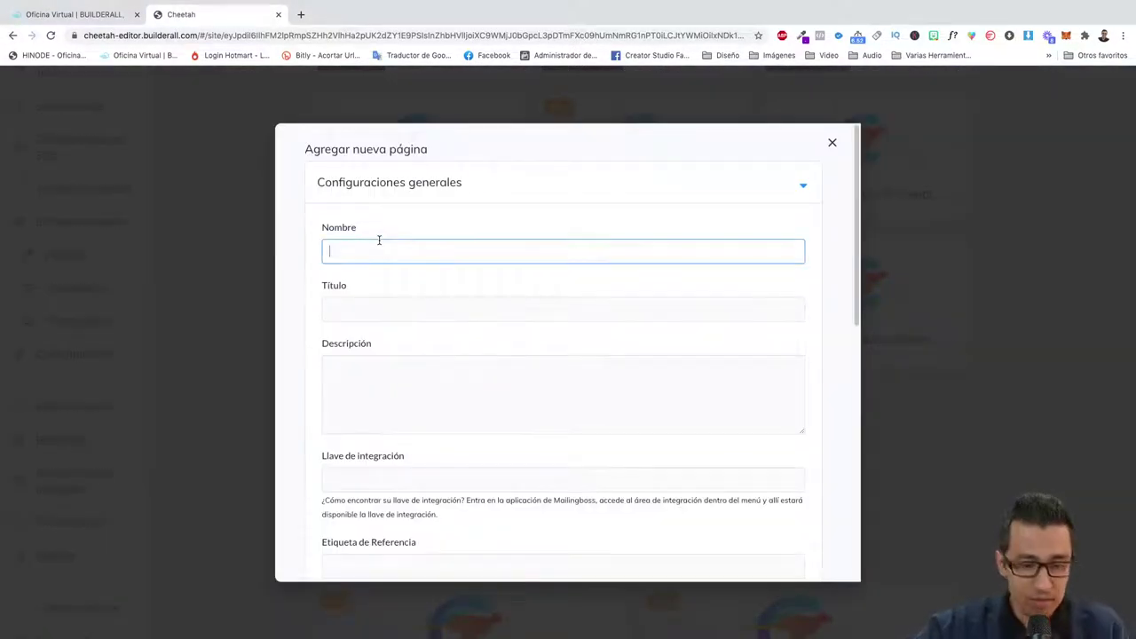
{"action": "type", "text": "Confir"}
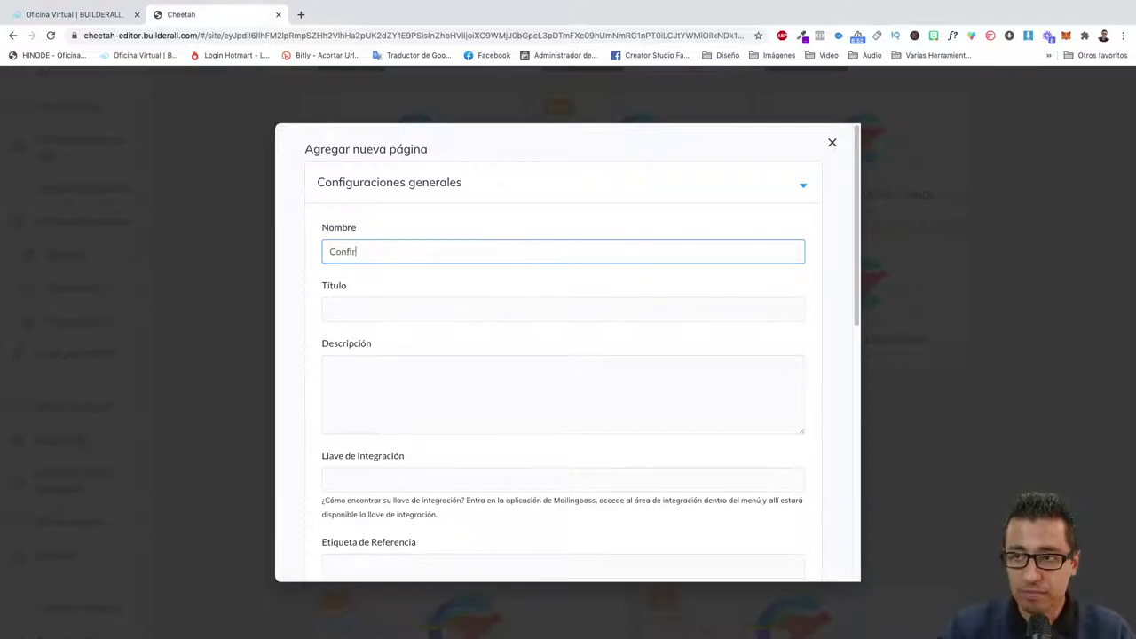
{"action": "type", "text": "maci"}
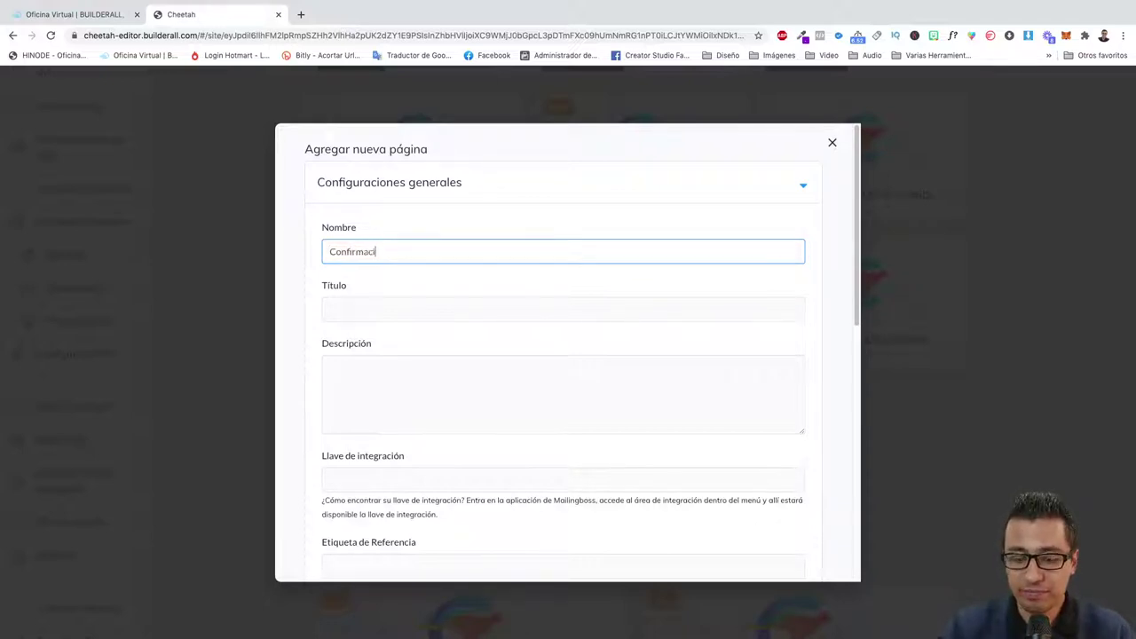
{"action": "type", "text": "ón de Correo"}
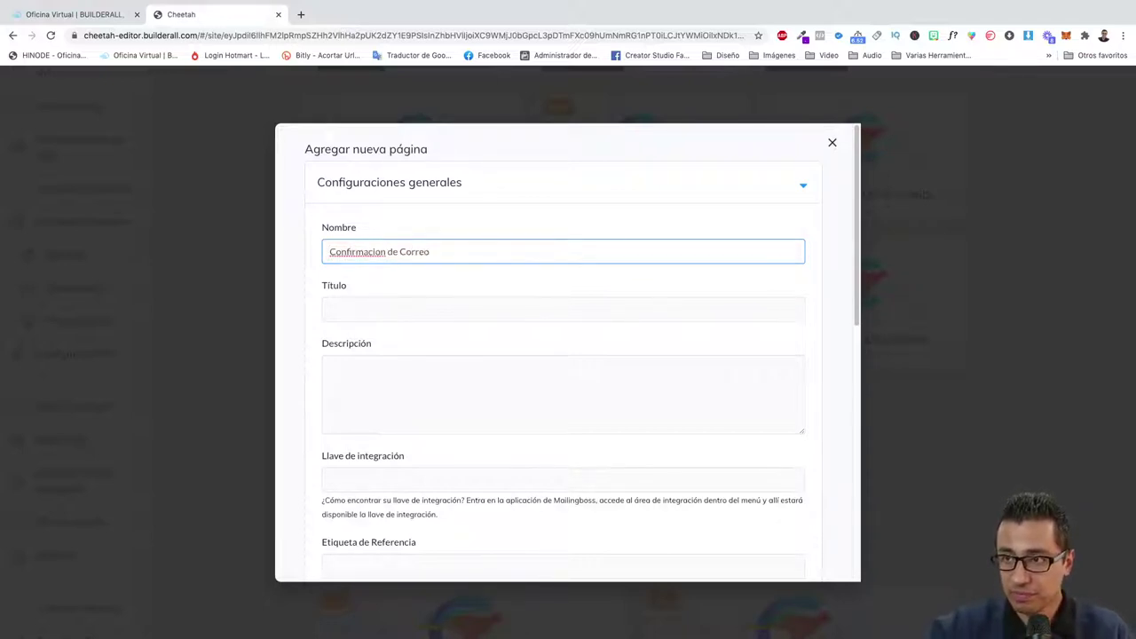
{"action": "right_click", "coordinate": [367, 254]}
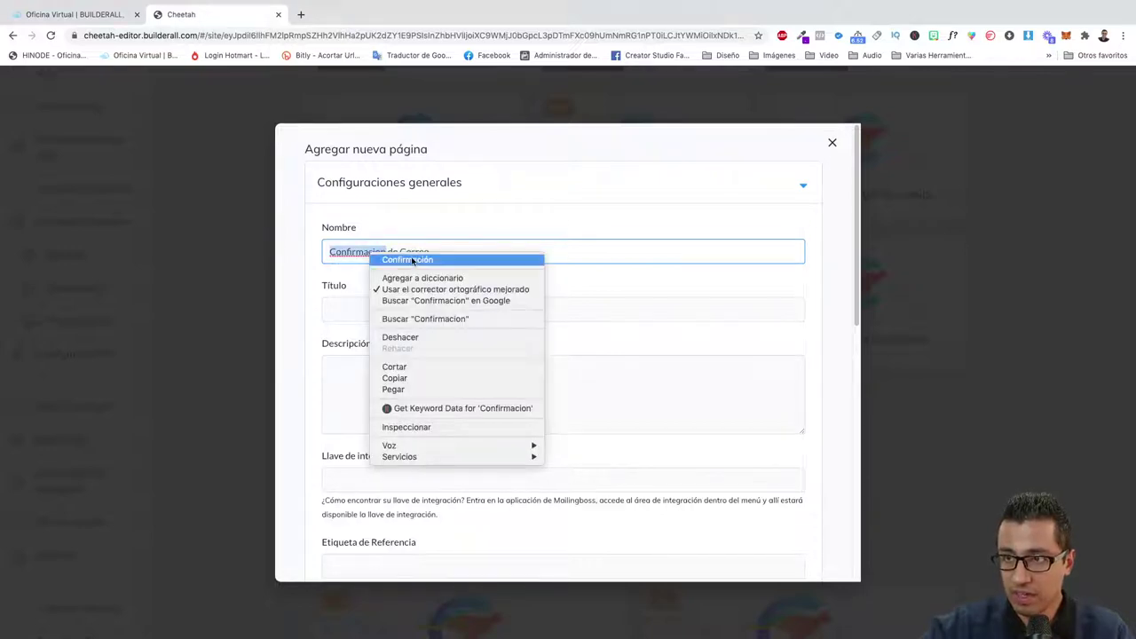
{"action": "left_click", "coordinate": [390, 257]}
Set the new page's title to "Confirmación de Correo", correcting the missing accent.
{"action": "left_click", "coordinate": [377, 304]}
{"action": "type", "text": "Co"}
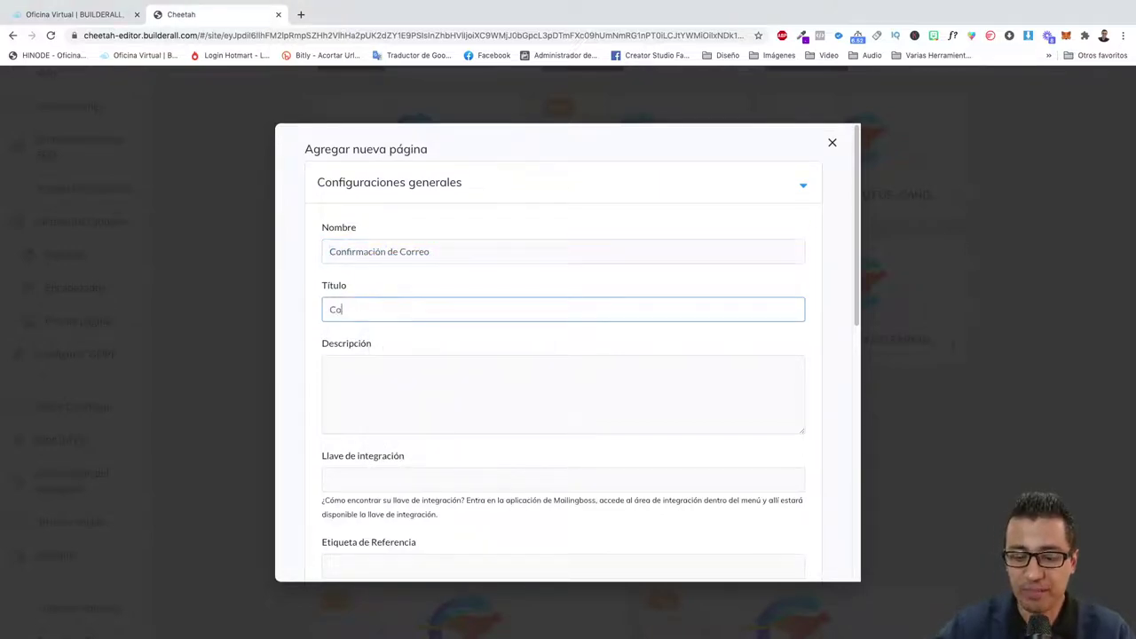
{"action": "type", "text": "nfirmacion de Correo"}
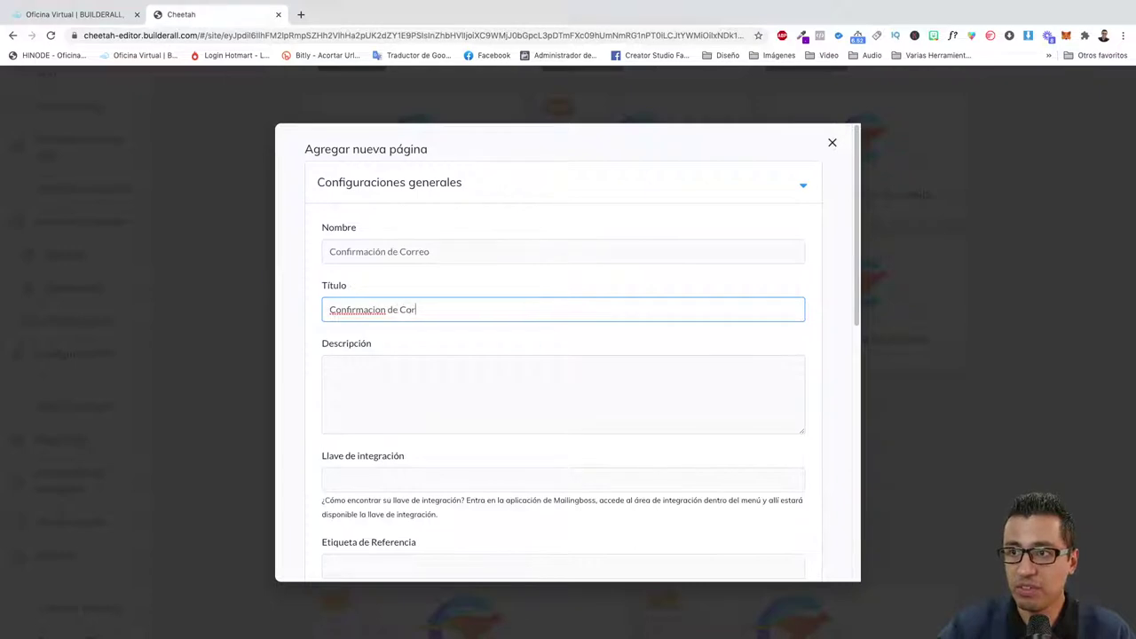
{"action": "right_click", "coordinate": [357, 310]}
{"action": "left_click", "coordinate": [509, 319]}
Review the new page's description, integration key and reference tag fields without filling them in.
{"action": "scroll", "coordinate": [459, 364], "scroll_direction": "down", "scroll_amount": 1}
{"action": "left_click", "coordinate": [449, 363]}
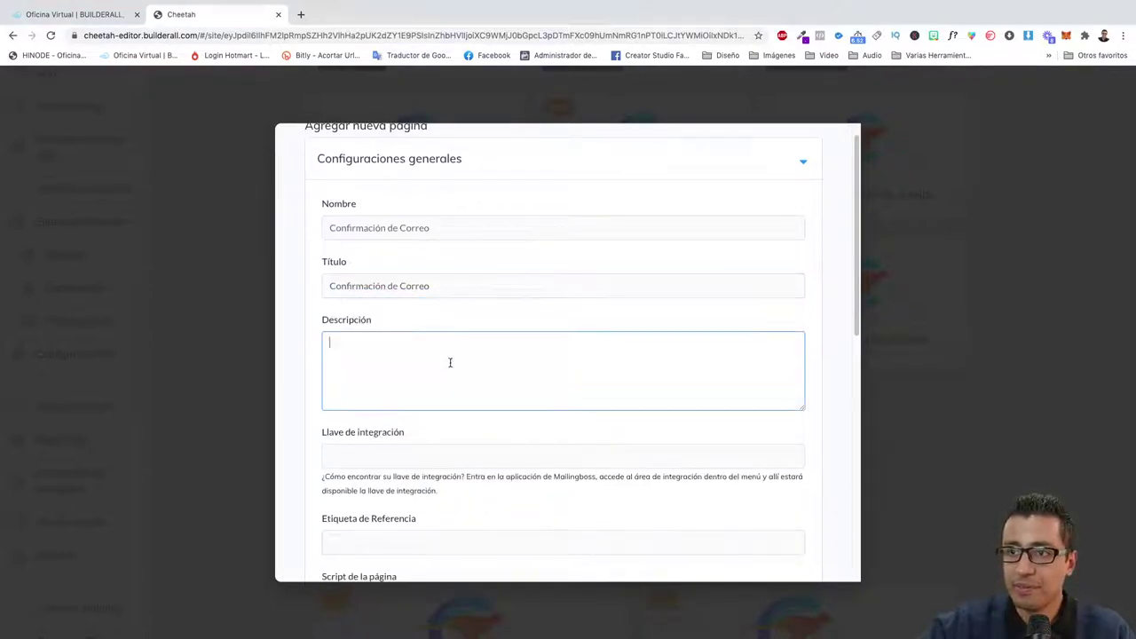
{"action": "scroll", "coordinate": [450, 362], "scroll_direction": "down", "scroll_amount": 3}
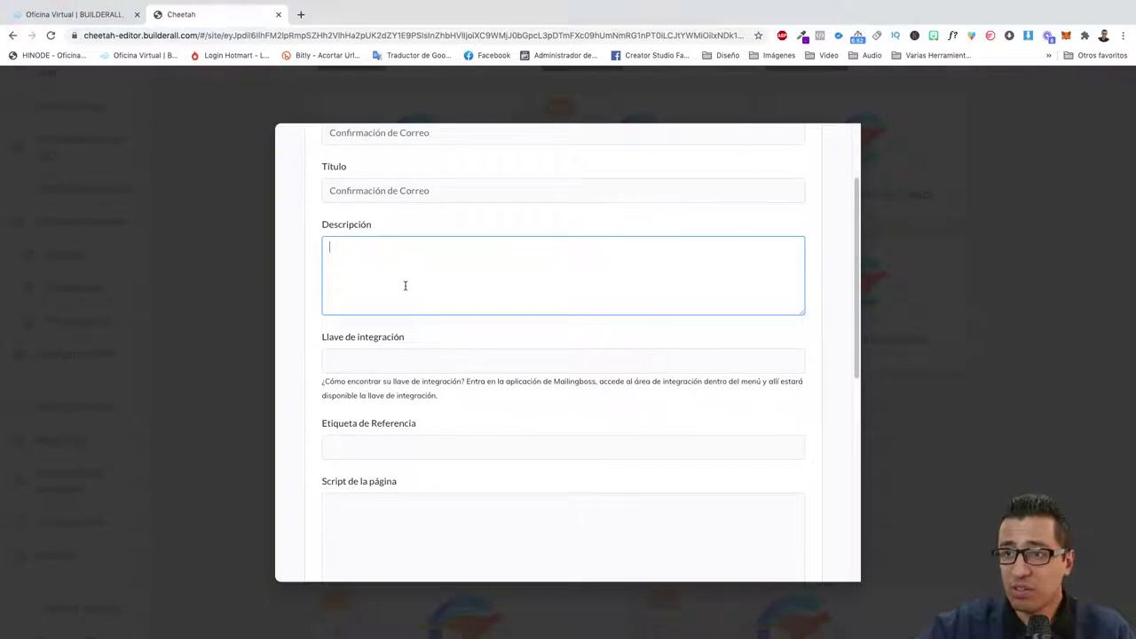
{"action": "scroll", "coordinate": [410, 284], "scroll_direction": "down", "scroll_amount": 1}
{"action": "left_click", "coordinate": [357, 342]}
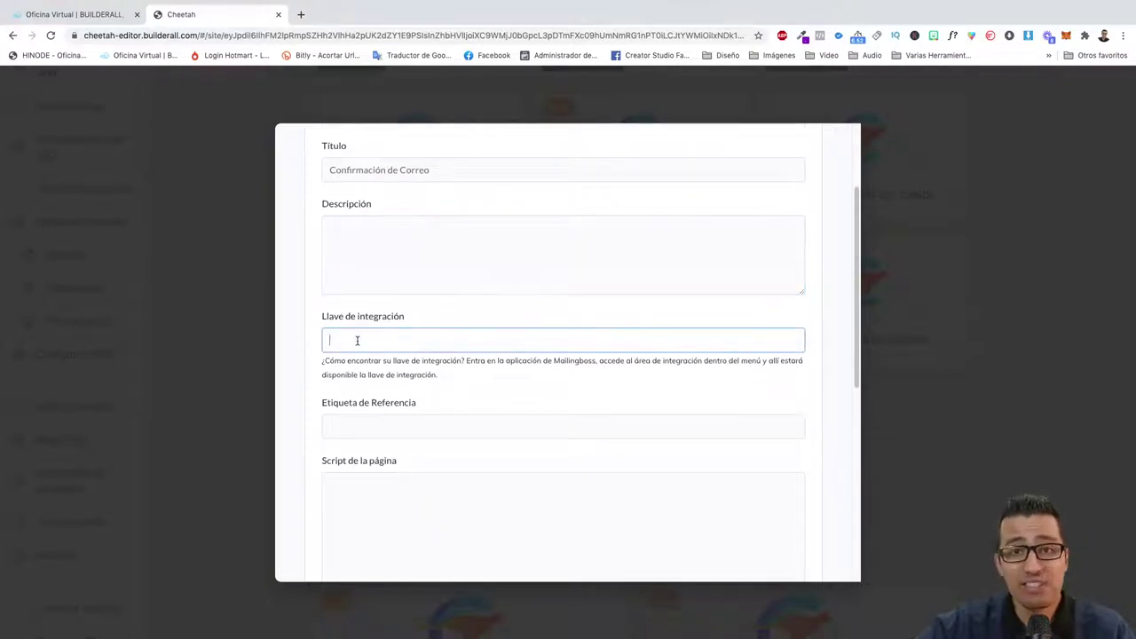
{"action": "left_click", "coordinate": [382, 267]}
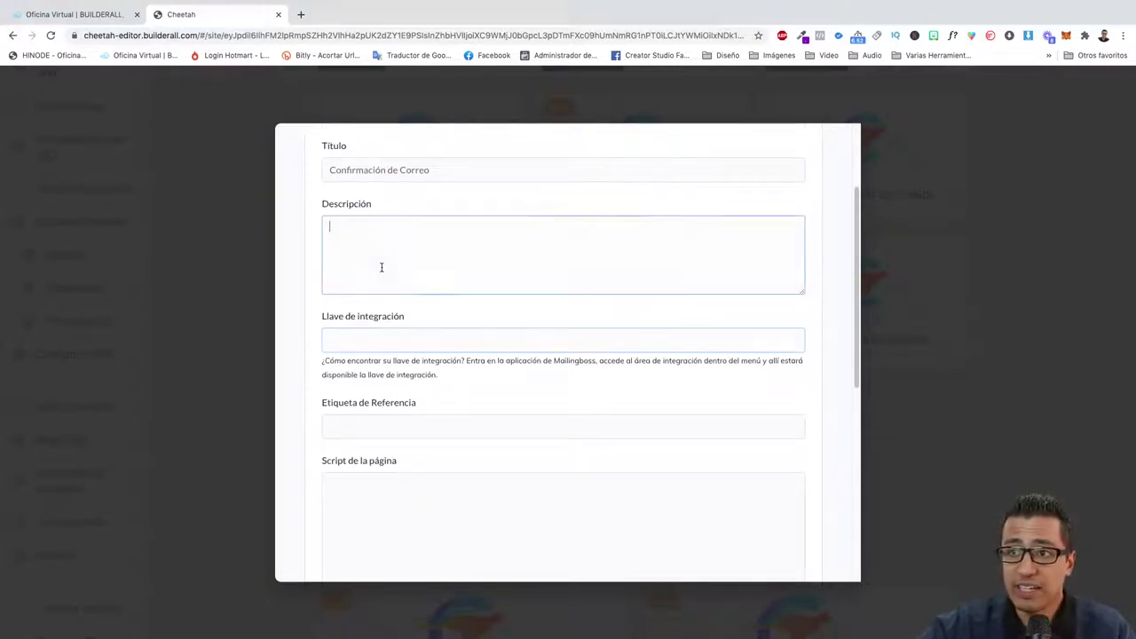
{"action": "left_click", "coordinate": [384, 332]}
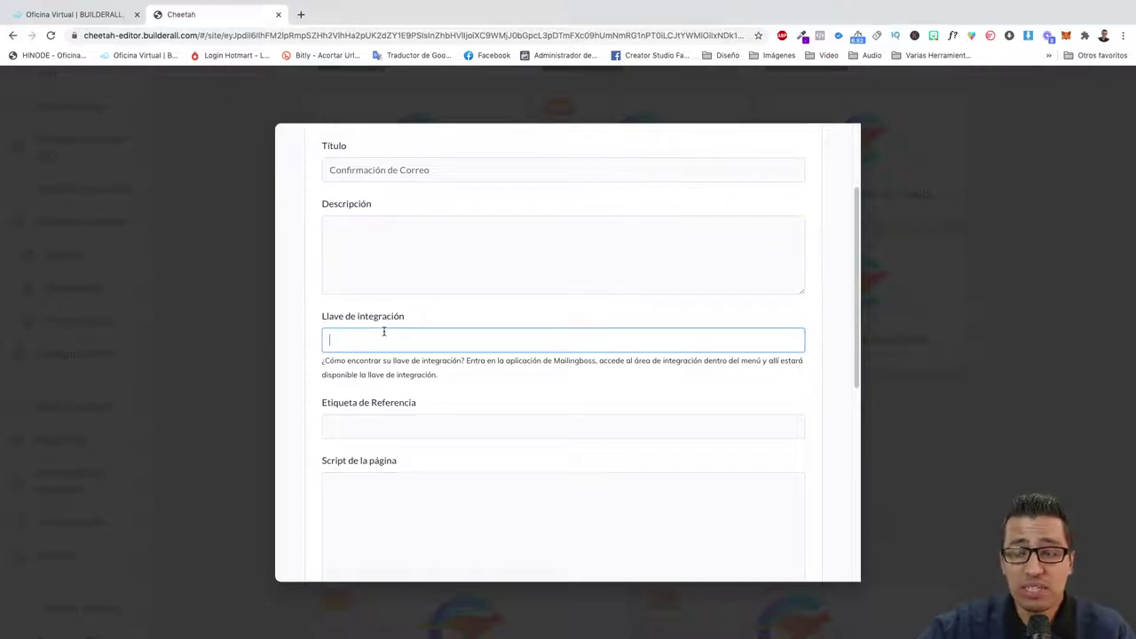
{"action": "left_click", "coordinate": [386, 423]}
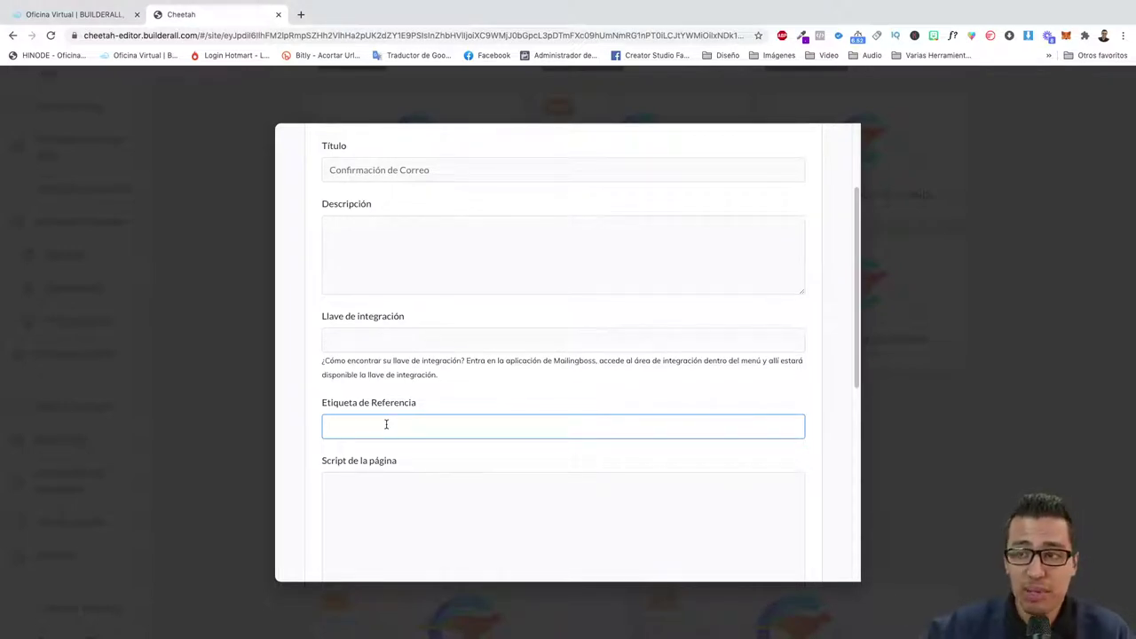
{"action": "scroll", "coordinate": [424, 423], "scroll_direction": "down", "scroll_amount": 1}
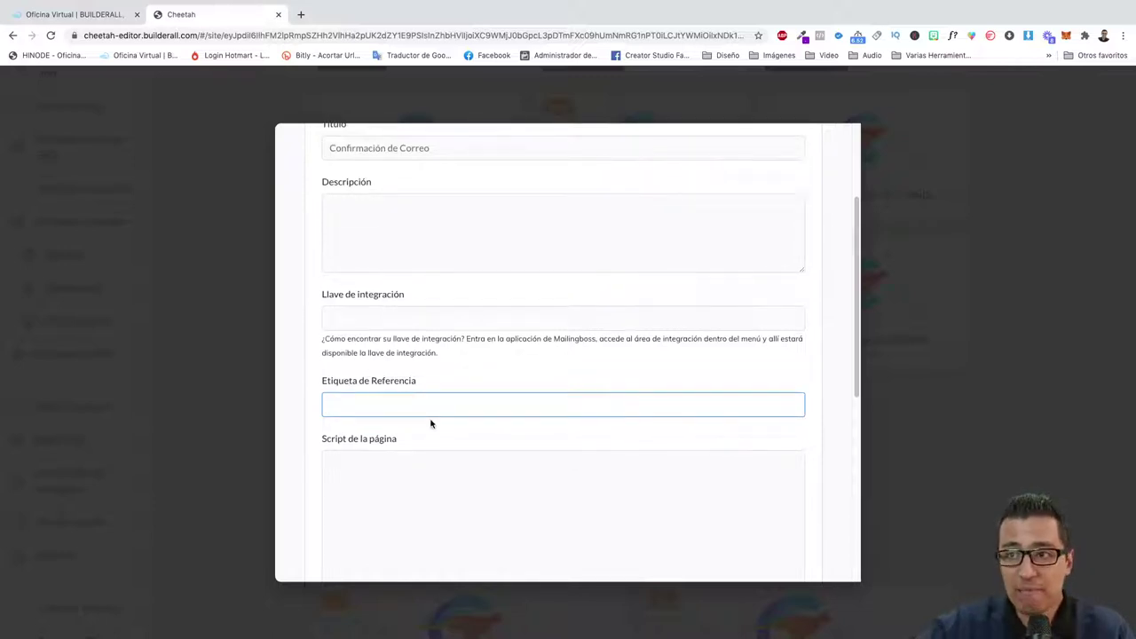
{"action": "left_click", "coordinate": [414, 321]}
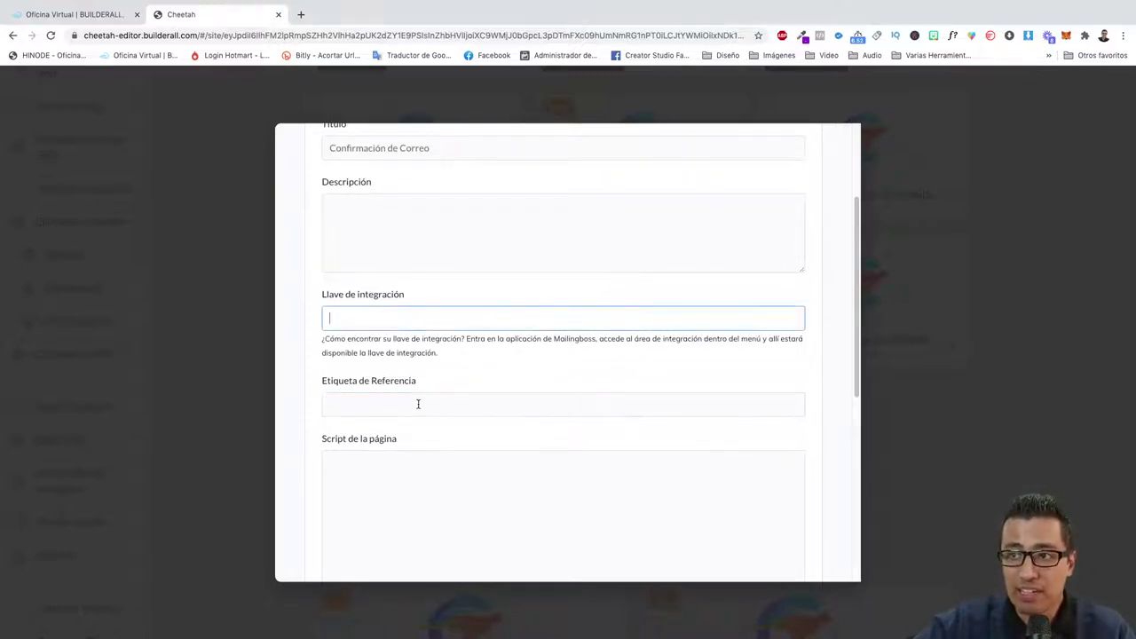
{"action": "left_click", "coordinate": [418, 404]}
{"action": "left_click", "coordinate": [444, 319]}
{"action": "left_click", "coordinate": [436, 403]}
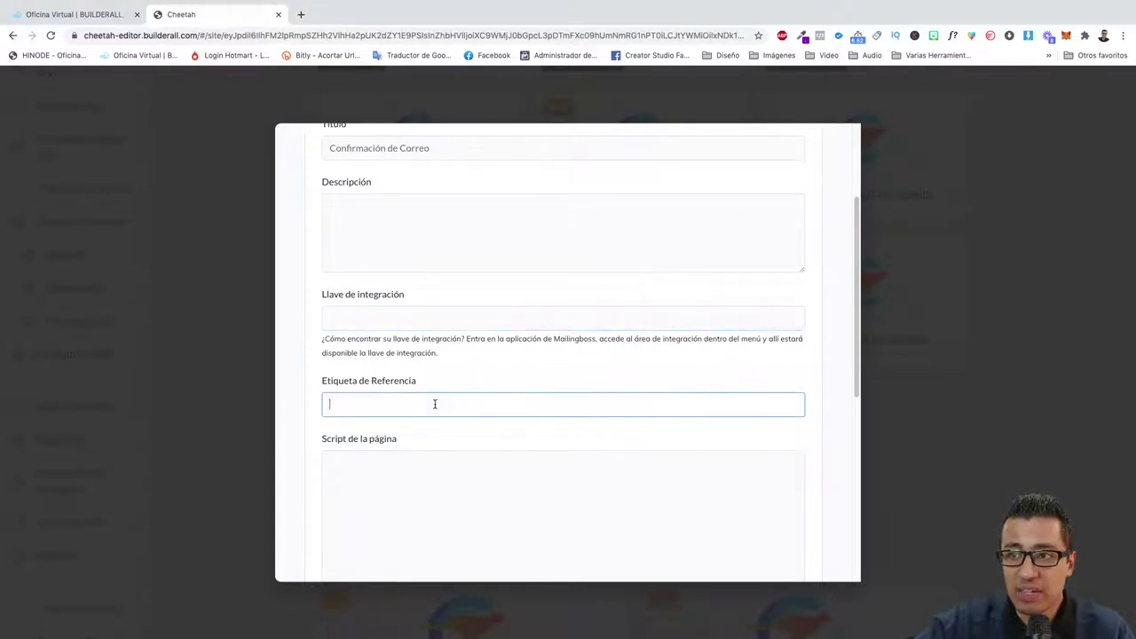
Examine the page script field and the page template options of the new page.
{"action": "scroll", "coordinate": [435, 399], "scroll_direction": "down", "scroll_amount": 3}
{"action": "scroll", "coordinate": [439, 374], "scroll_direction": "down", "scroll_amount": 1}
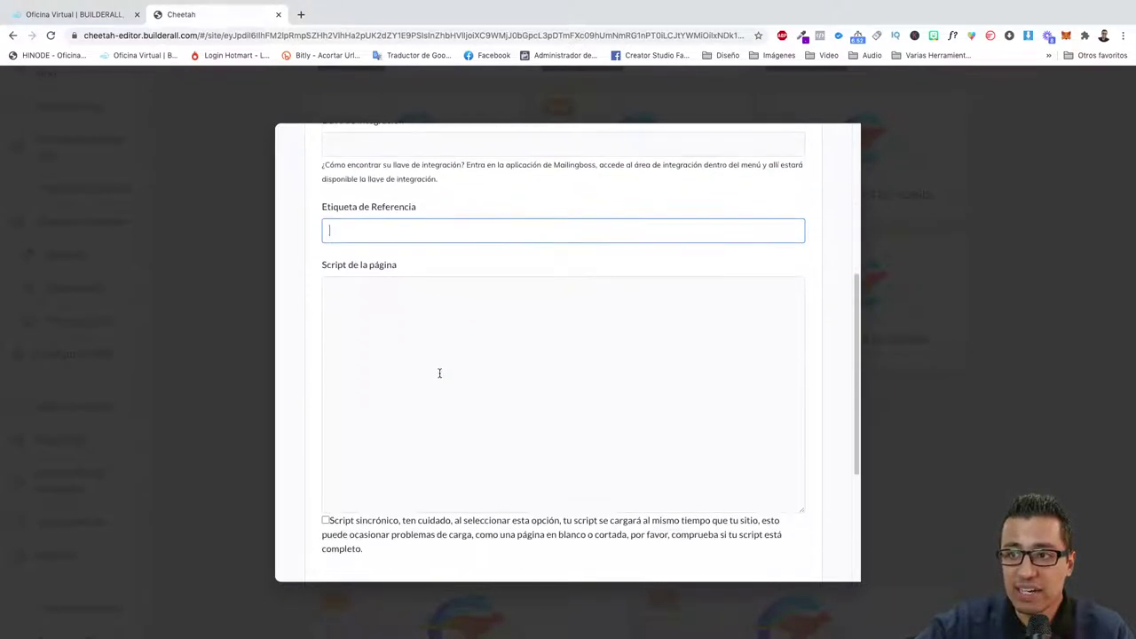
{"action": "left_click", "coordinate": [456, 355]}
{"action": "scroll", "coordinate": [456, 355], "scroll_direction": "down", "scroll_amount": 2}
{"action": "scroll", "coordinate": [456, 355], "scroll_direction": "down", "scroll_amount": 4}
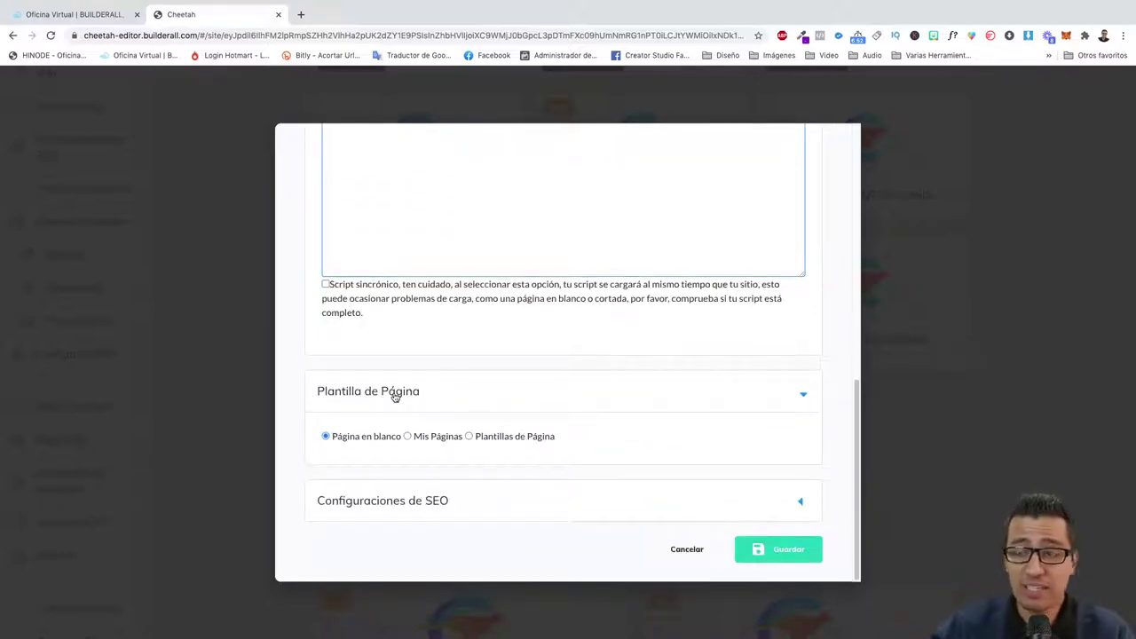
Browse the ready-made themes offered under Plantillas de Página as page templates without choosing one.
{"action": "left_click", "coordinate": [345, 438]}
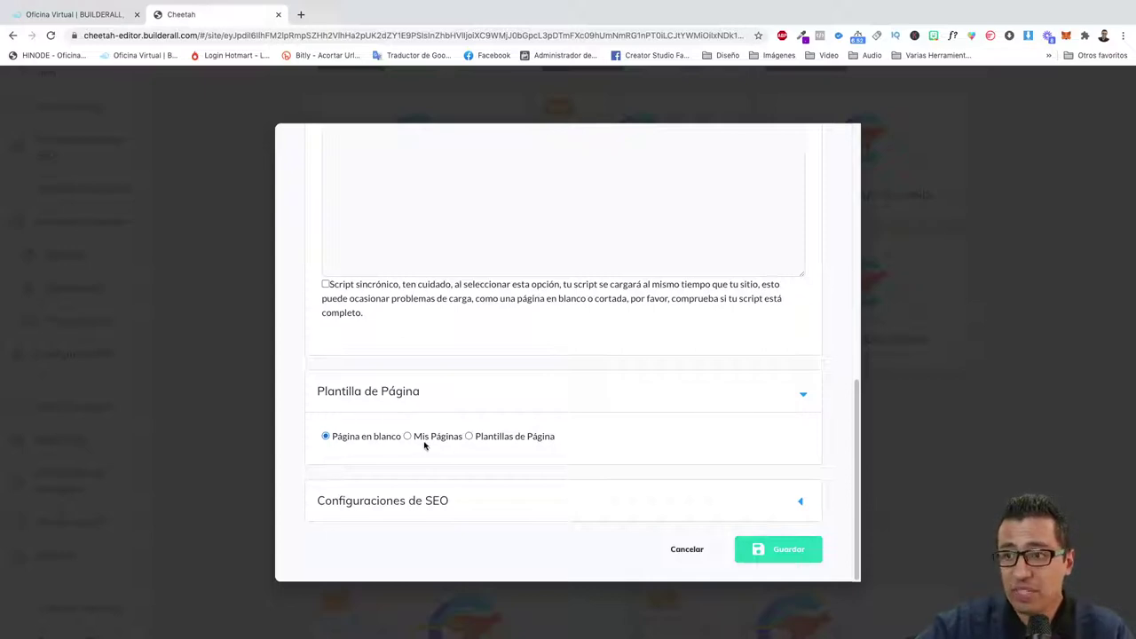
{"action": "left_click", "coordinate": [469, 437]}
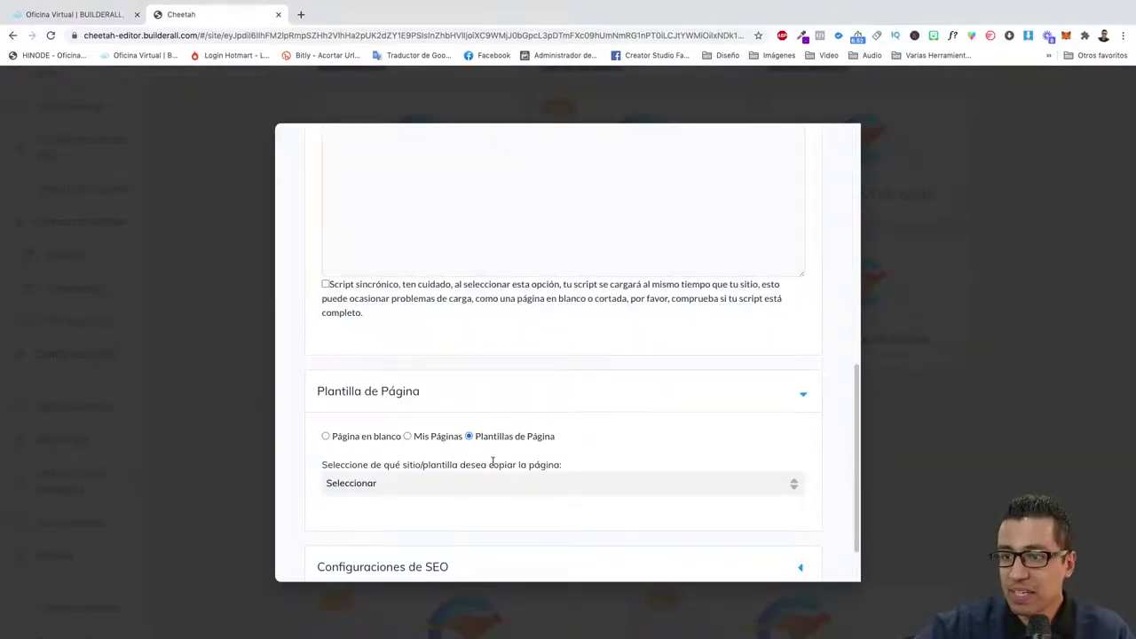
{"action": "left_click", "coordinate": [650, 475]}
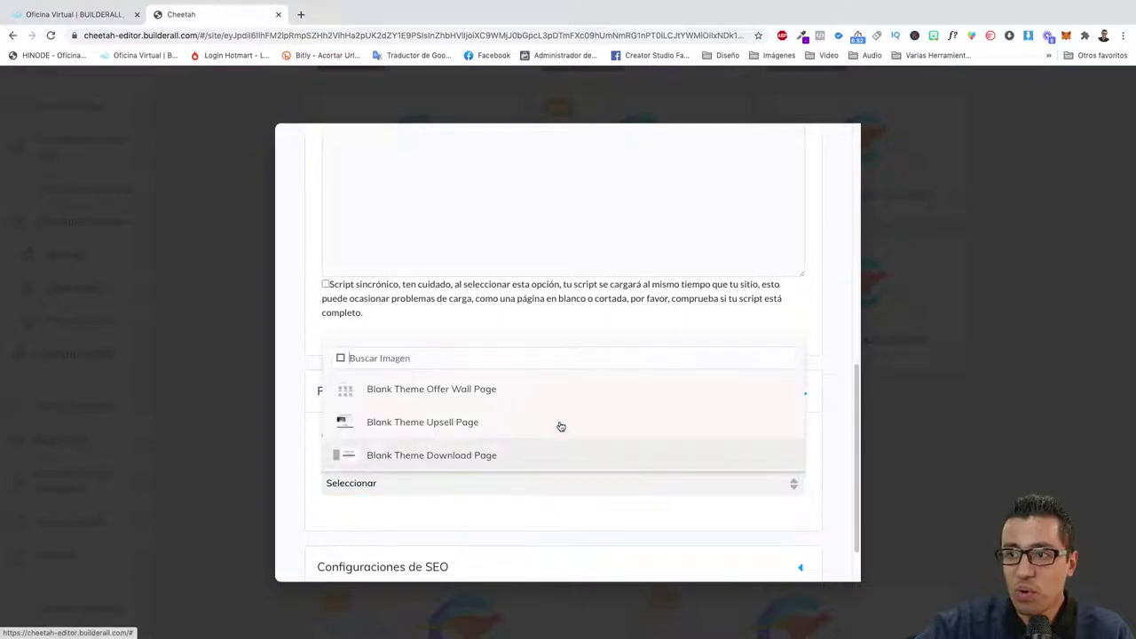
{"action": "scroll", "coordinate": [532, 413], "scroll_direction": "down", "scroll_amount": 15}
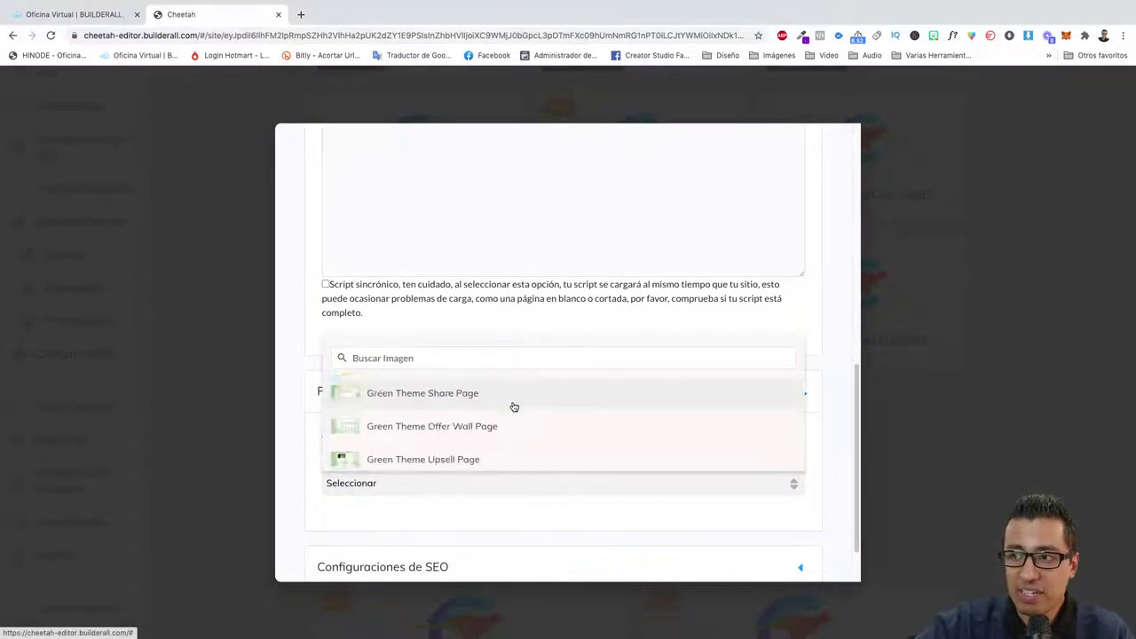
{"action": "scroll", "coordinate": [513, 406], "scroll_direction": "down", "scroll_amount": 6}
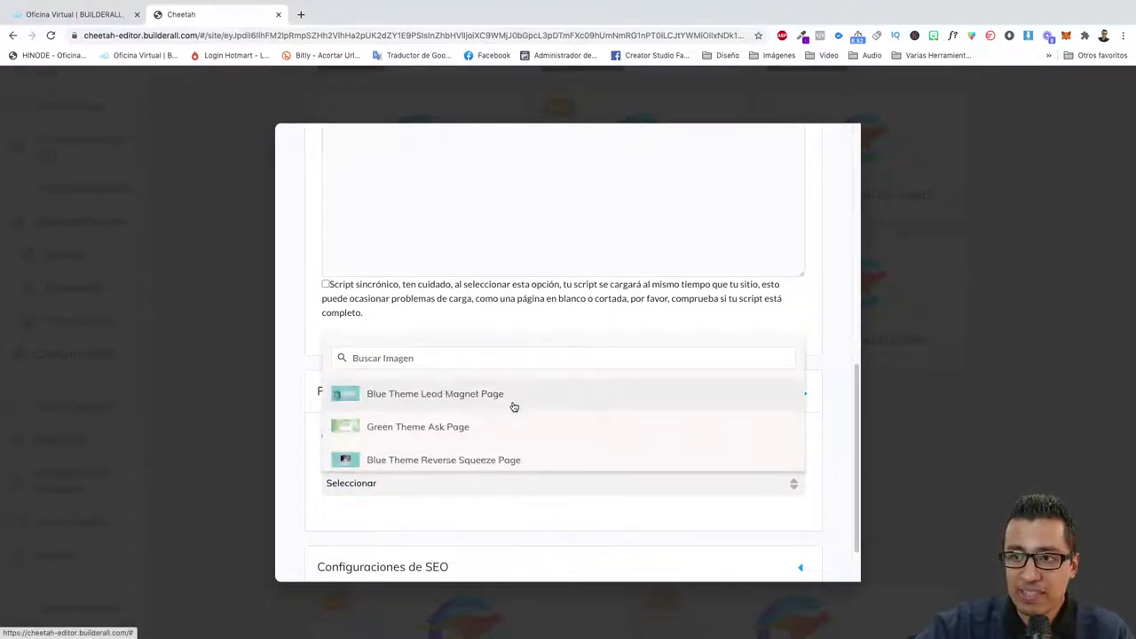
{"action": "left_click", "coordinate": [375, 509]}
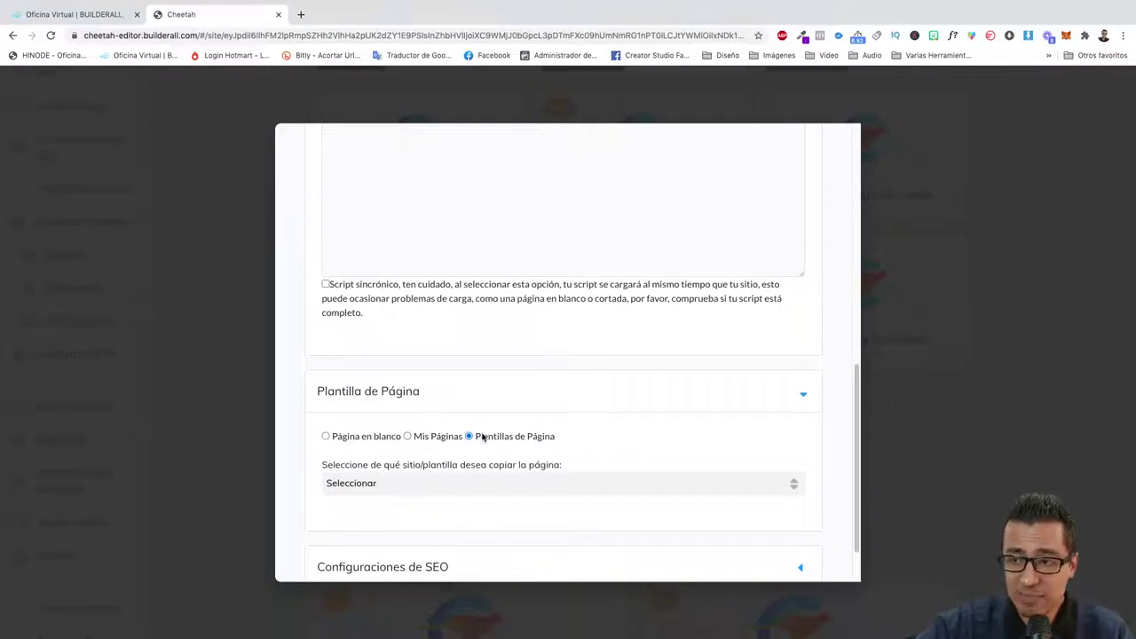
Set the page template source to Mis Páginas and look through the list of own sites to copy from.
{"action": "left_click", "coordinate": [408, 437]}
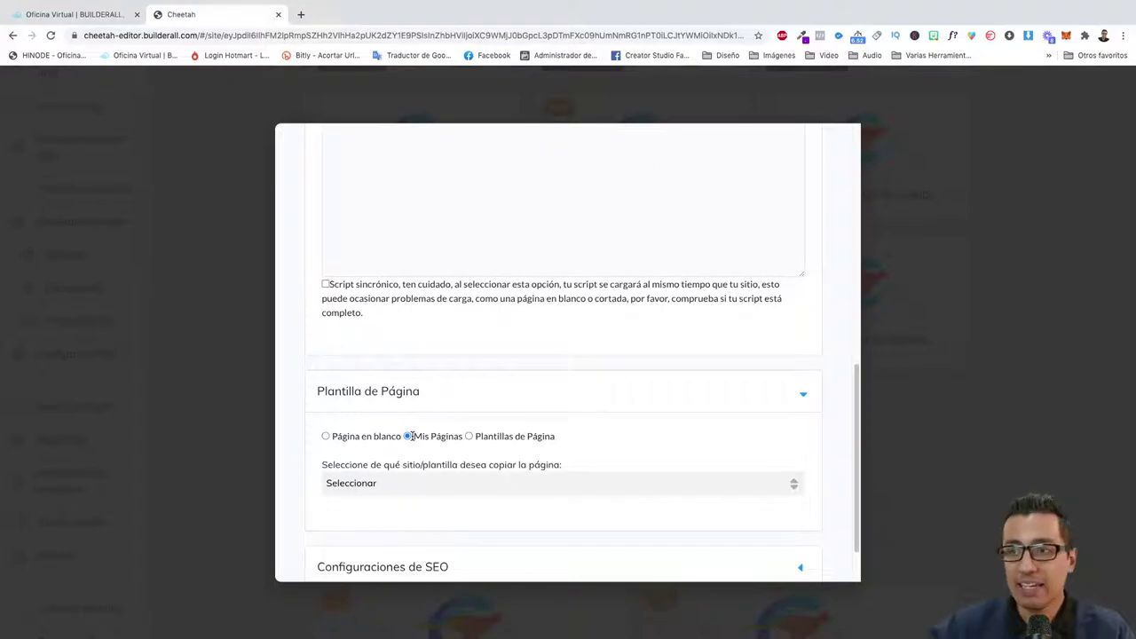
{"action": "scroll", "coordinate": [412, 437], "scroll_direction": "down", "scroll_amount": 2}
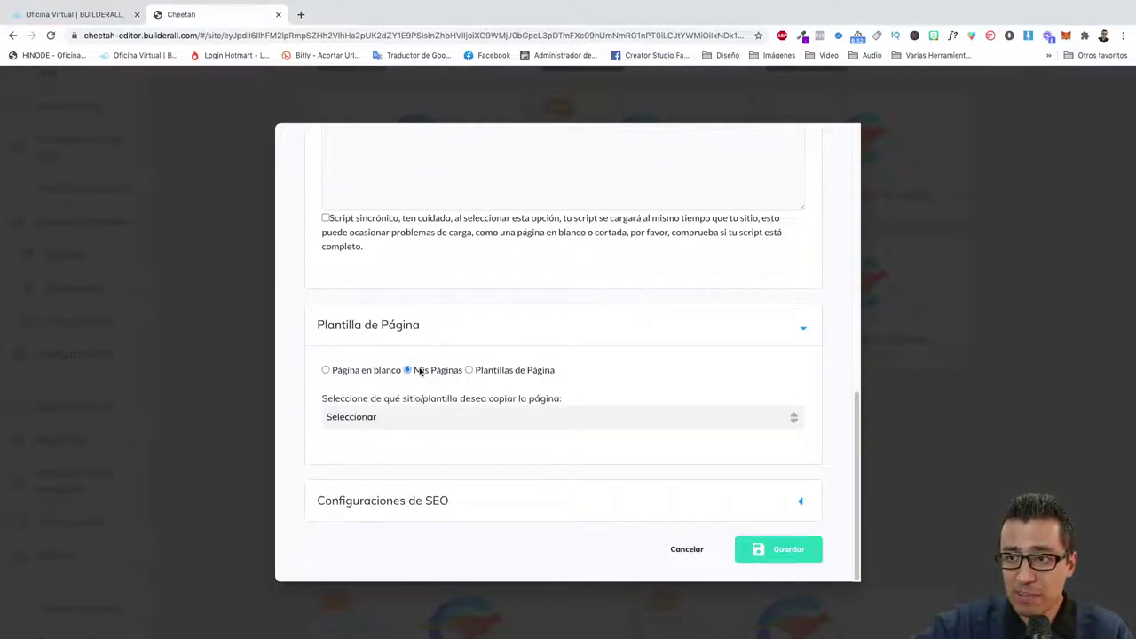
{"action": "left_click", "coordinate": [368, 423]}
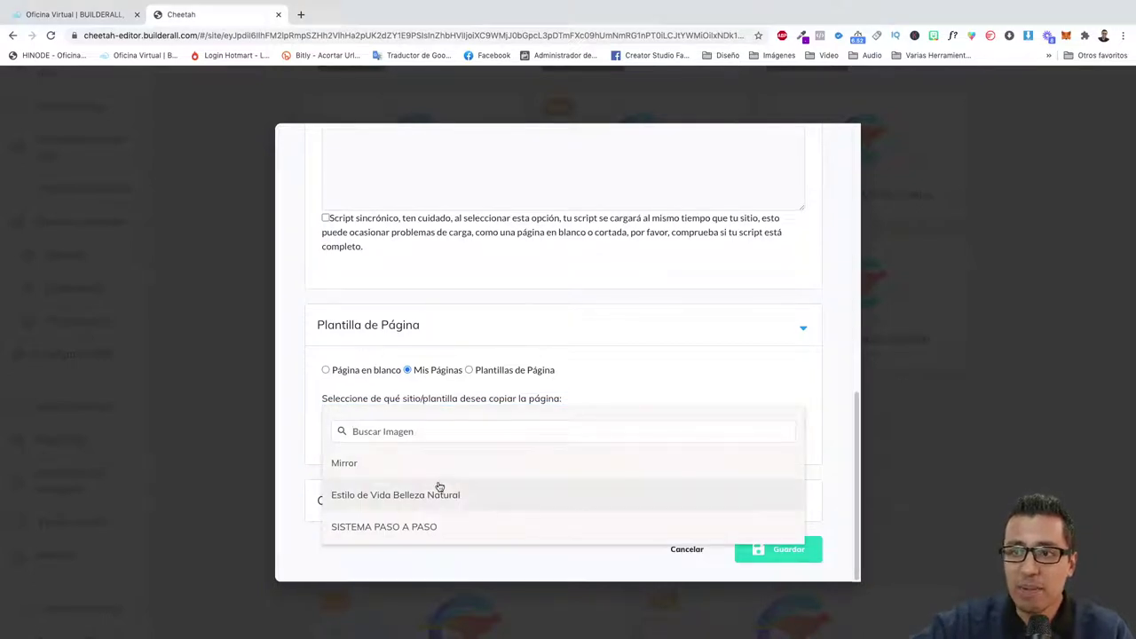
{"action": "scroll", "coordinate": [497, 495], "scroll_direction": "down", "scroll_amount": 2}
{"action": "scroll", "coordinate": [497, 494], "scroll_direction": "up", "scroll_amount": 8}
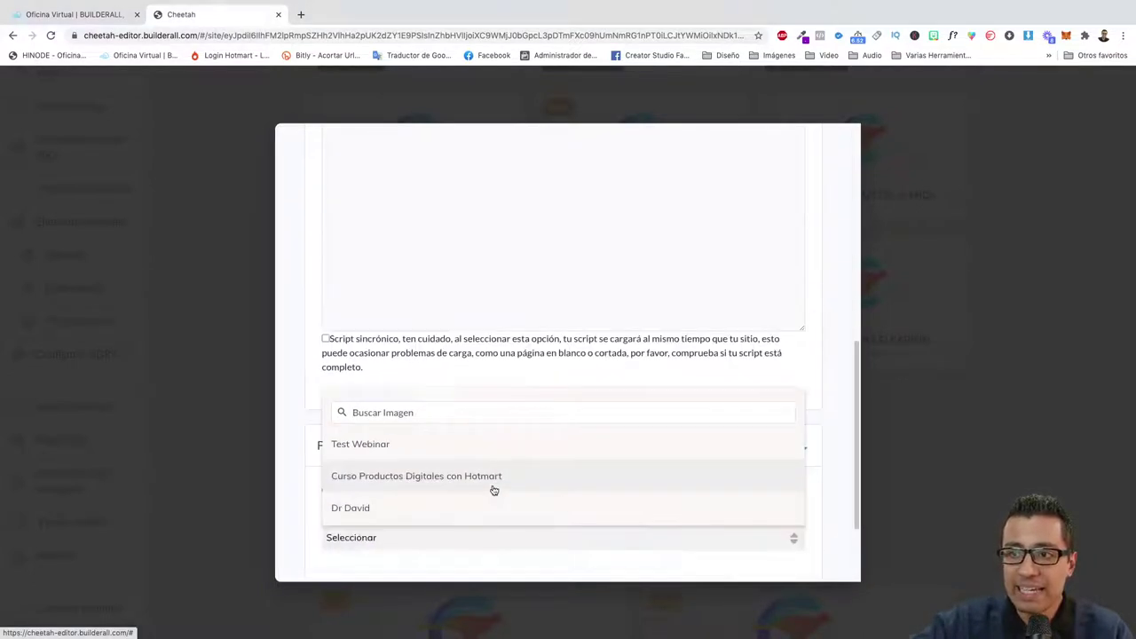
{"action": "scroll", "coordinate": [307, 426], "scroll_direction": "down", "scroll_amount": 10}
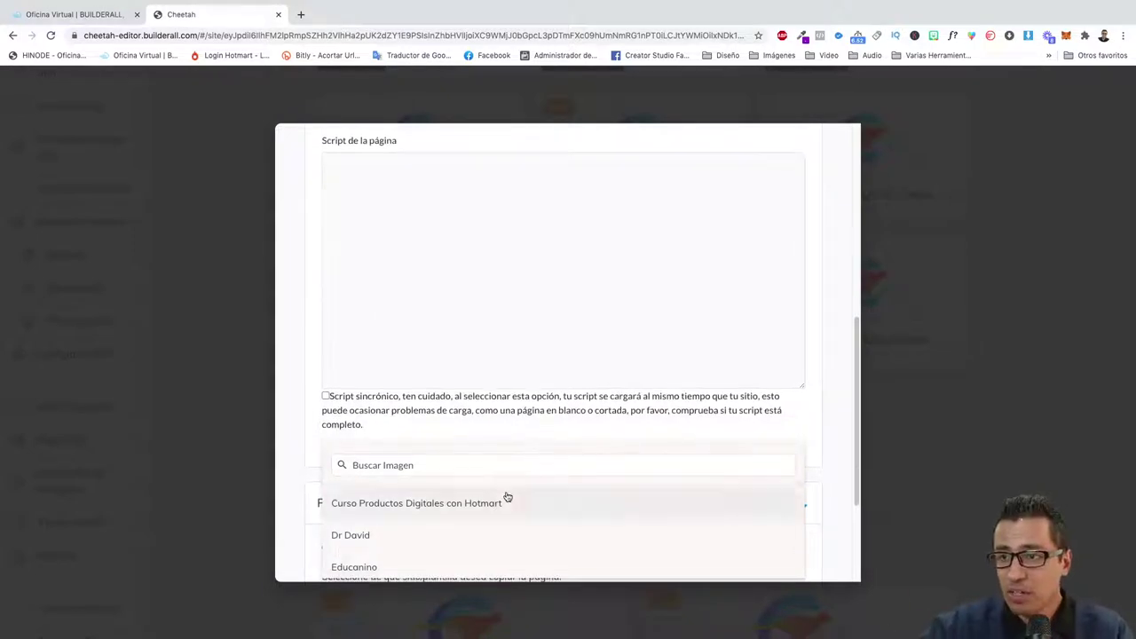
{"action": "scroll", "coordinate": [502, 505], "scroll_direction": "down", "scroll_amount": 1}
{"action": "scroll", "coordinate": [502, 505], "scroll_direction": "up", "scroll_amount": 2}
{"action": "scroll", "coordinate": [320, 391], "scroll_direction": "down", "scroll_amount": 5}
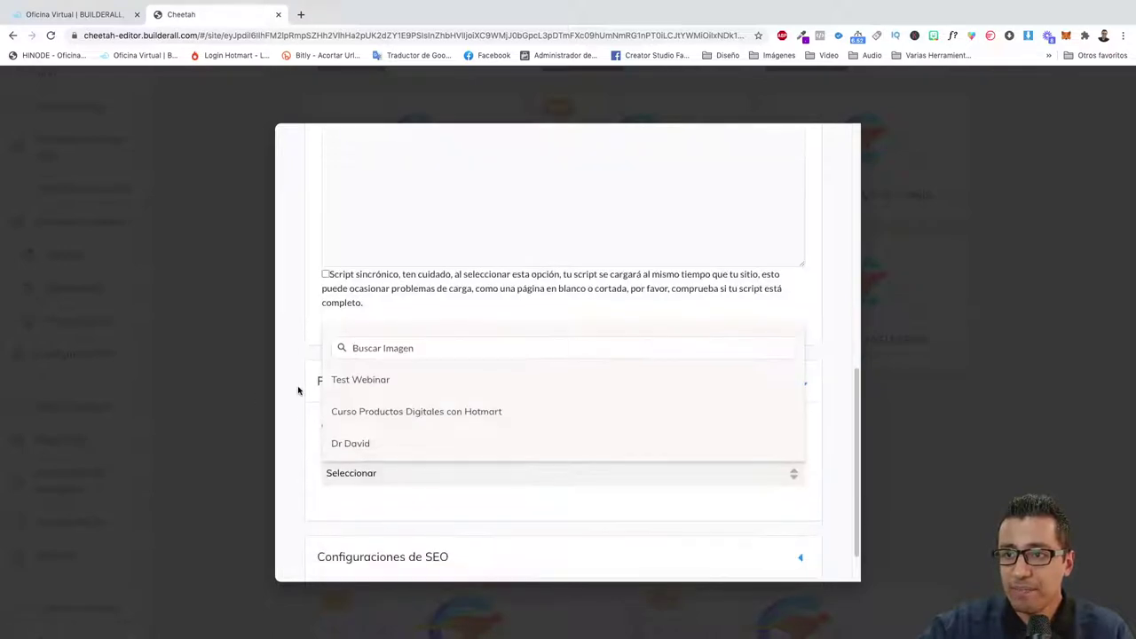
{"action": "scroll", "coordinate": [420, 493], "scroll_direction": "down", "scroll_amount": 3}
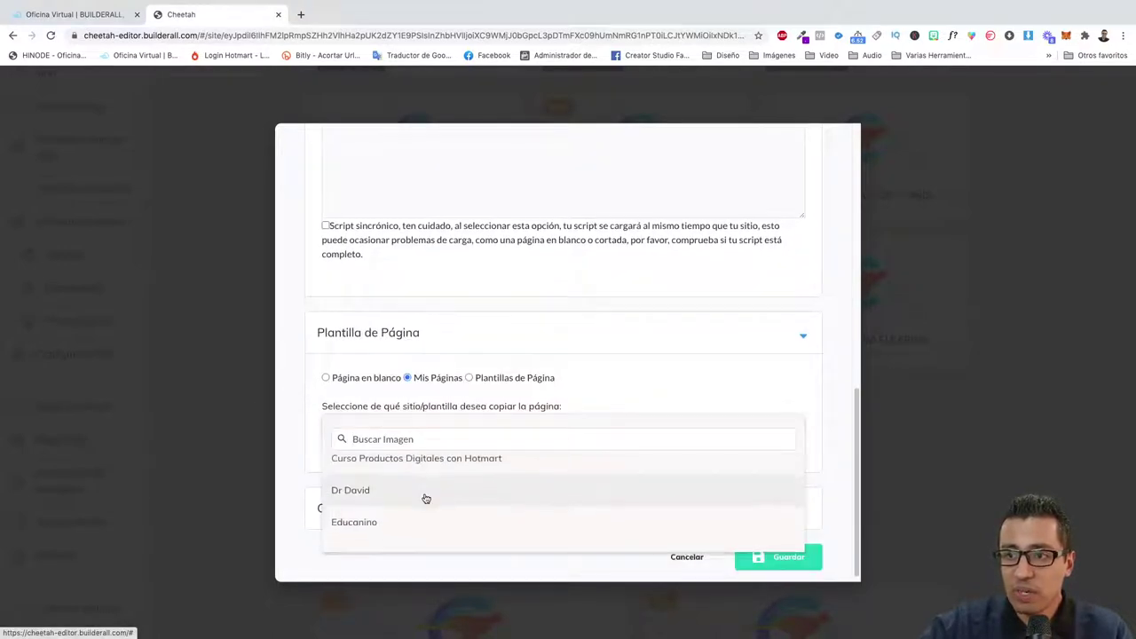
{"action": "scroll", "coordinate": [427, 500], "scroll_direction": "down", "scroll_amount": 3}
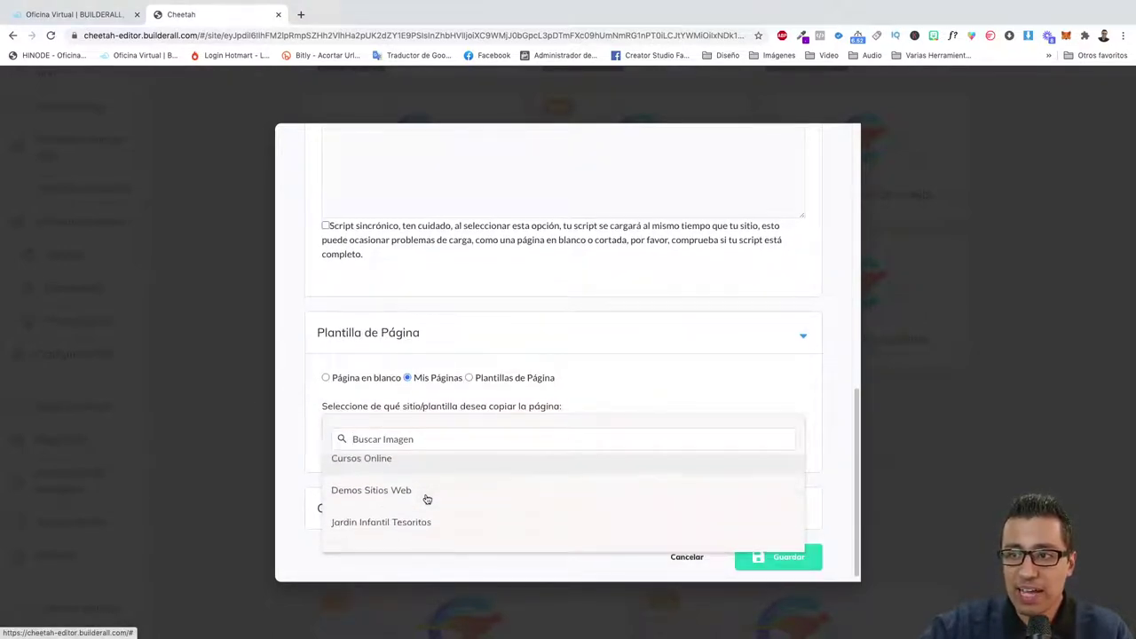
{"action": "scroll", "coordinate": [427, 499], "scroll_direction": "down", "scroll_amount": 4}
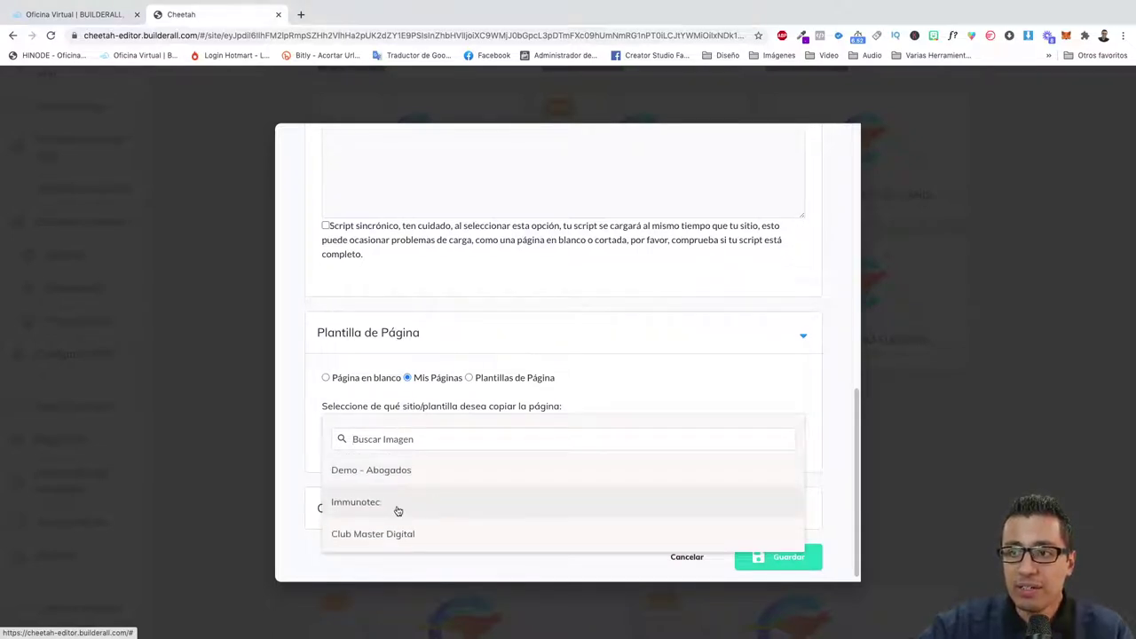
{"action": "scroll", "coordinate": [395, 511], "scroll_direction": "down", "scroll_amount": 5}
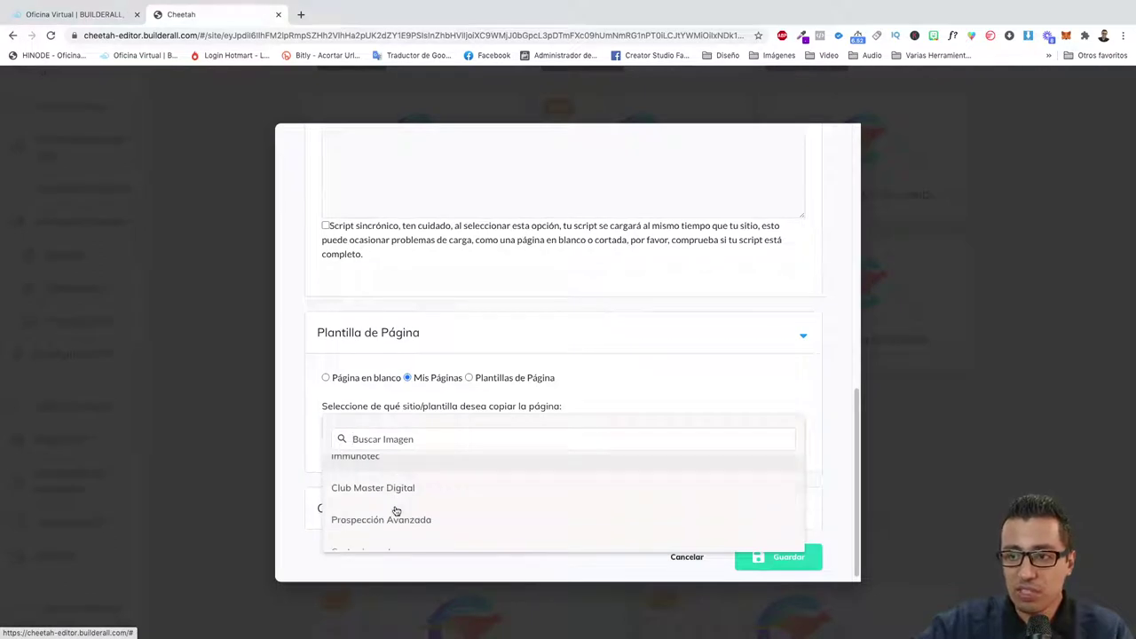
{"action": "scroll", "coordinate": [396, 511], "scroll_direction": "down", "scroll_amount": 4}
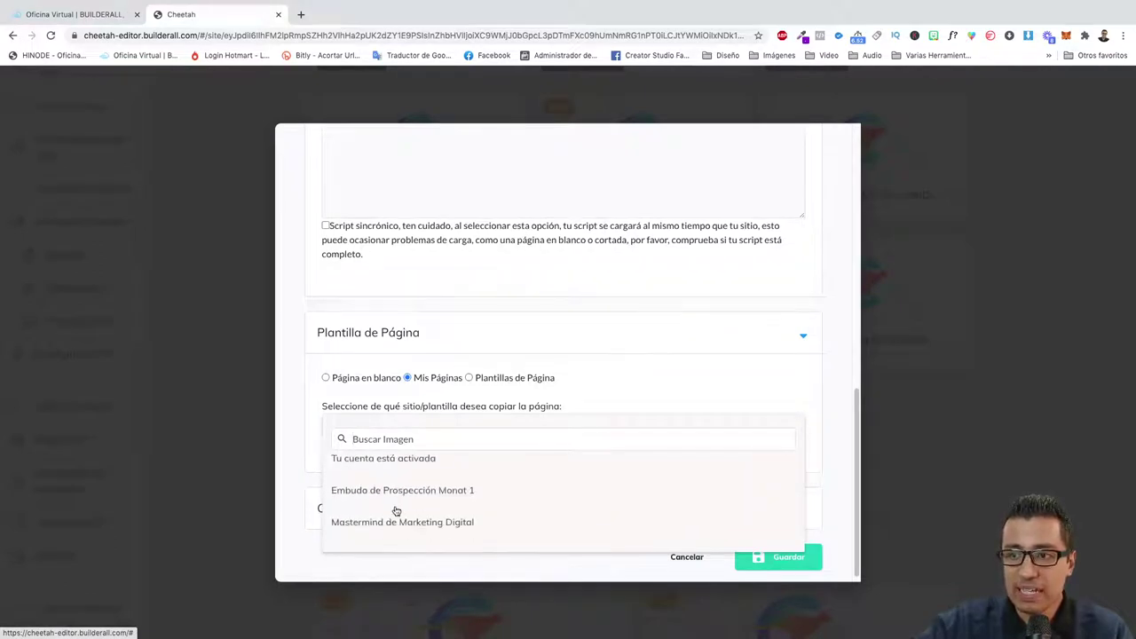
{"action": "scroll", "coordinate": [396, 510], "scroll_direction": "down", "scroll_amount": 1}
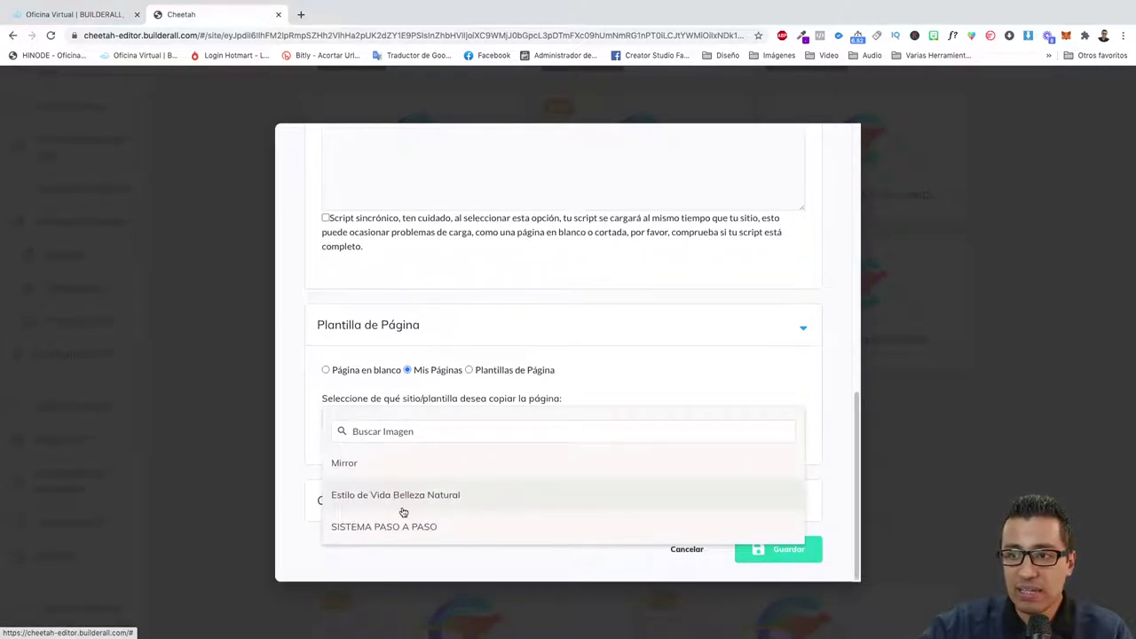
Search the site list for "mona" and choose Embudo de Prospección Monat 1 as the site to copy from.
{"action": "scroll", "coordinate": [404, 507], "scroll_direction": "up", "scroll_amount": 3}
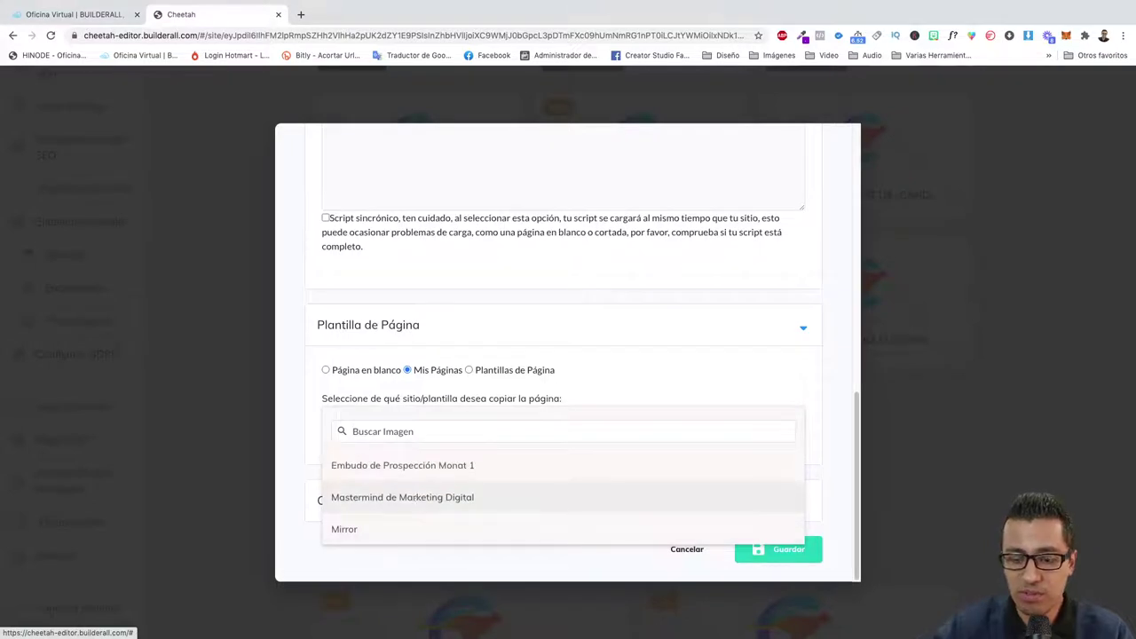
{"action": "type", "text": "mona"}
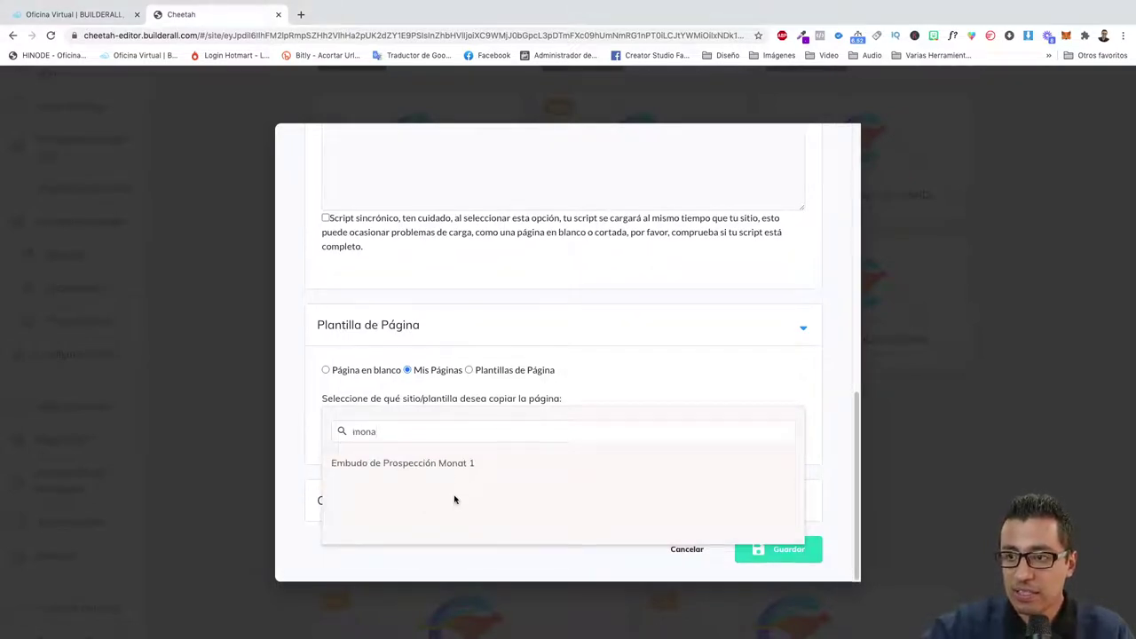
{"action": "left_click", "coordinate": [445, 463]}
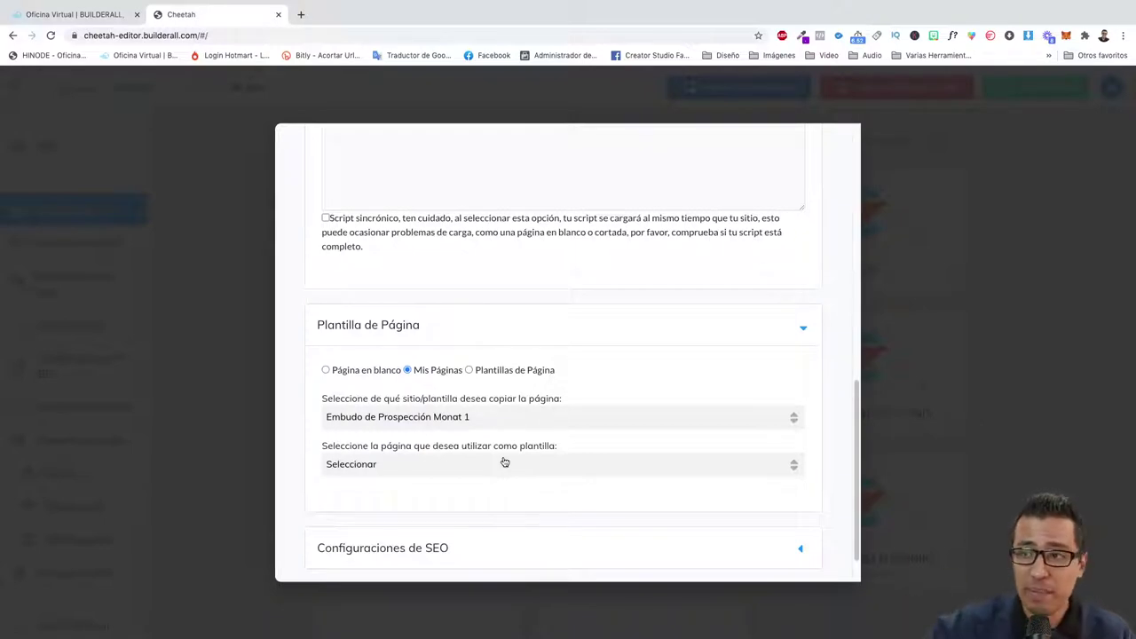
Review the pages of the chosen site and select Confirm Email Page as the template for the new page.
{"action": "left_click", "coordinate": [375, 470]}
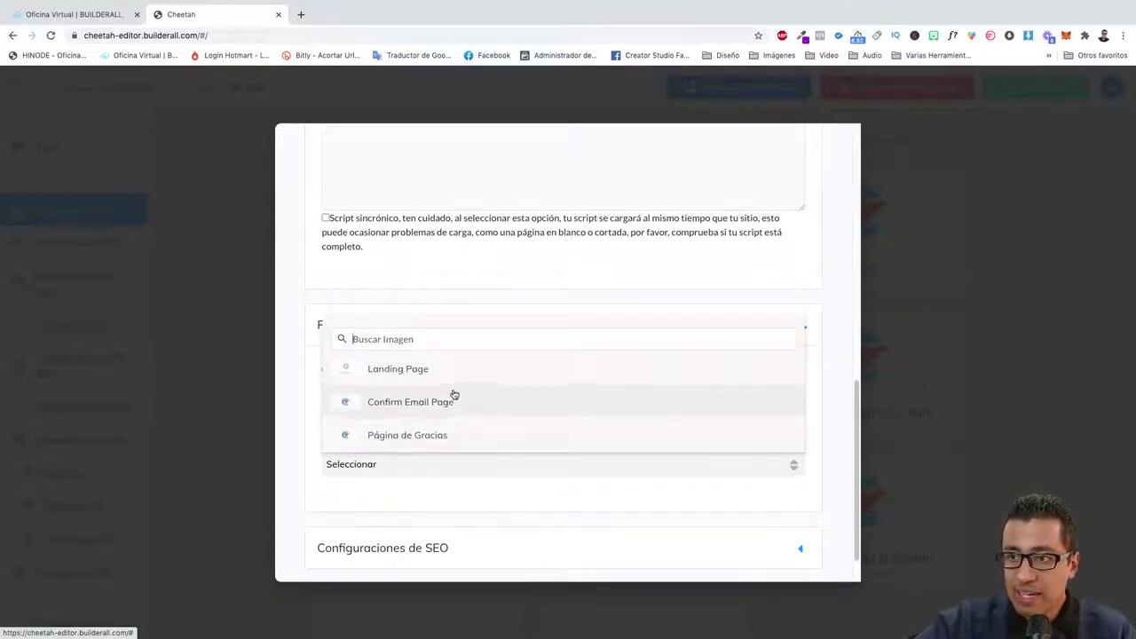
{"action": "scroll", "coordinate": [439, 386], "scroll_direction": "down", "scroll_amount": 3}
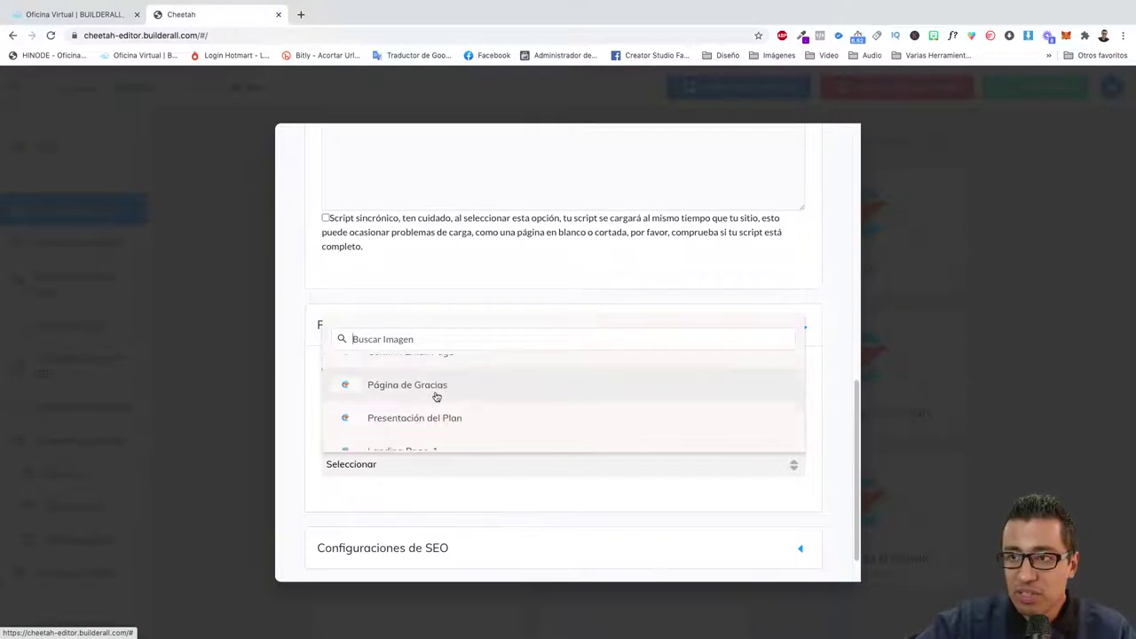
{"action": "scroll", "coordinate": [436, 397], "scroll_direction": "down", "scroll_amount": 2}
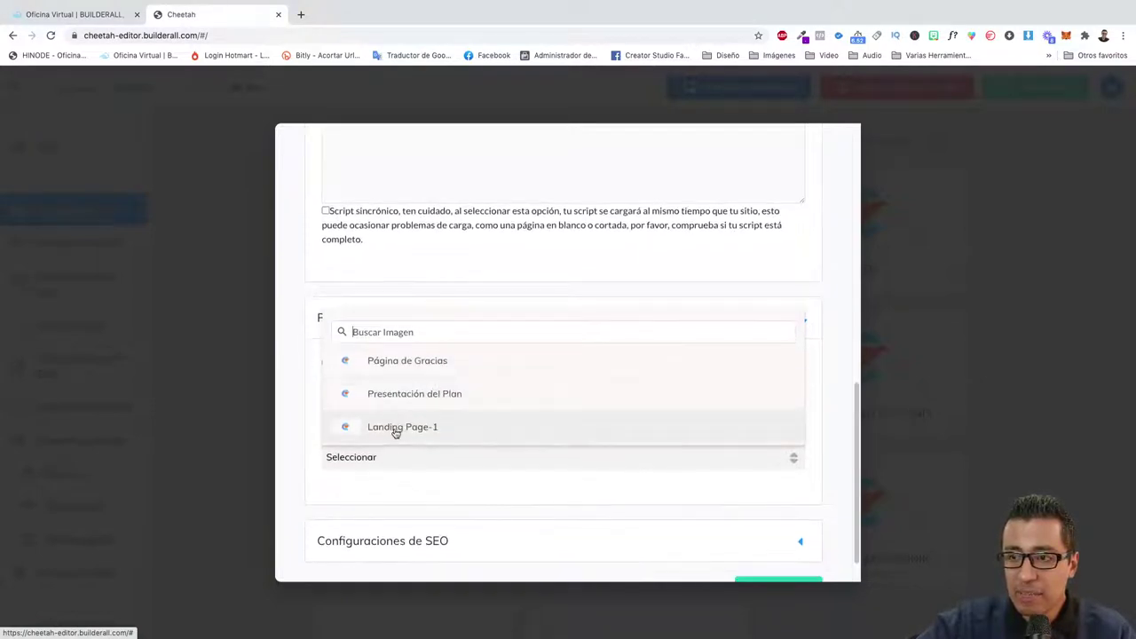
{"action": "scroll", "coordinate": [408, 417], "scroll_direction": "up", "scroll_amount": 3}
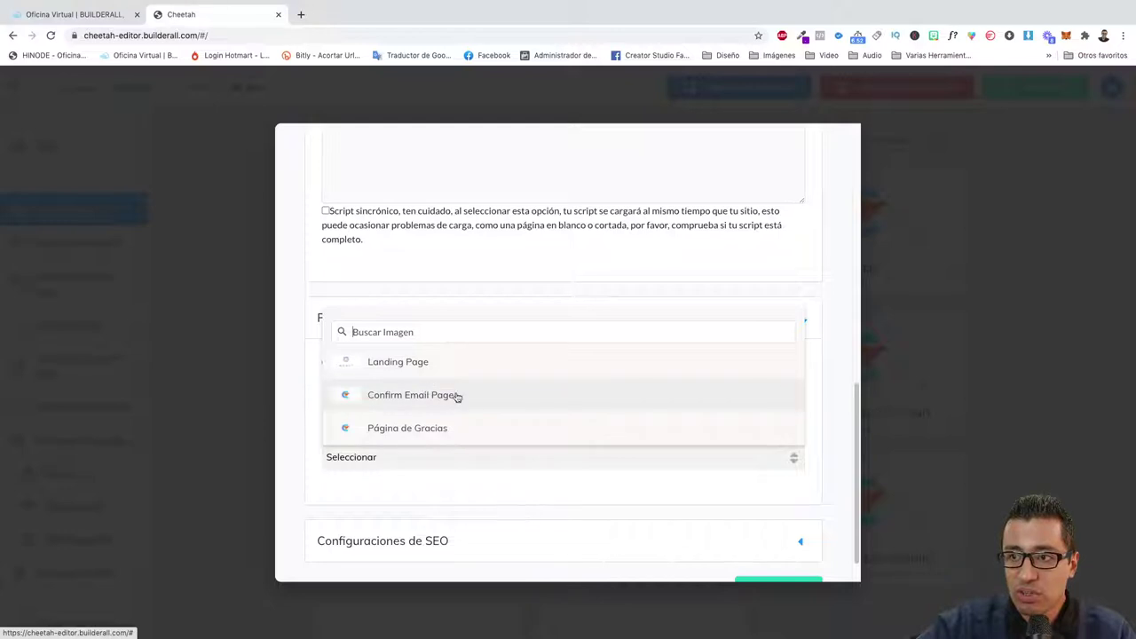
{"action": "left_click", "coordinate": [437, 399]}
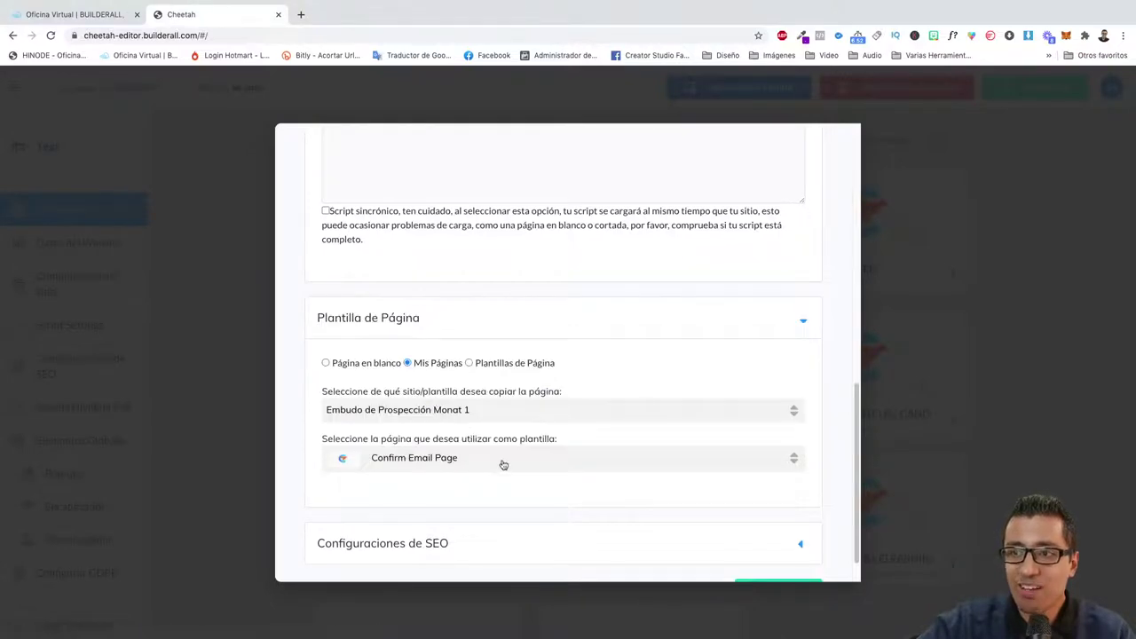
Enable the noindex tag in the new page's SEO settings and save the page.
{"action": "scroll", "coordinate": [503, 464], "scroll_direction": "down", "scroll_amount": 2}
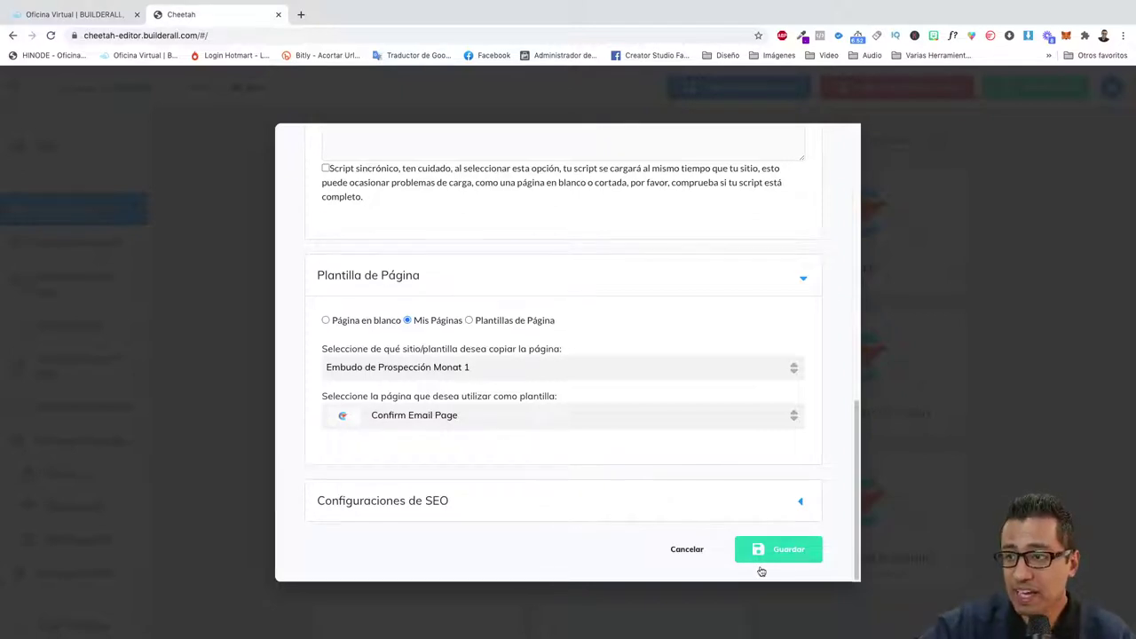
{"action": "left_click", "coordinate": [684, 499]}
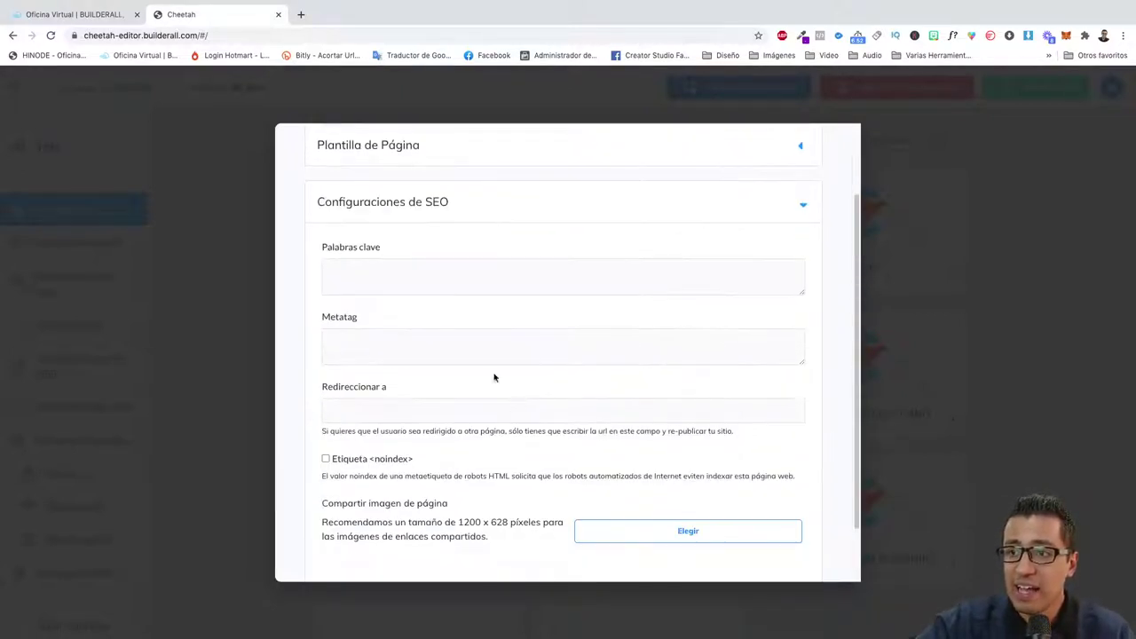
{"action": "scroll", "coordinate": [405, 267], "scroll_direction": "down", "scroll_amount": 1}
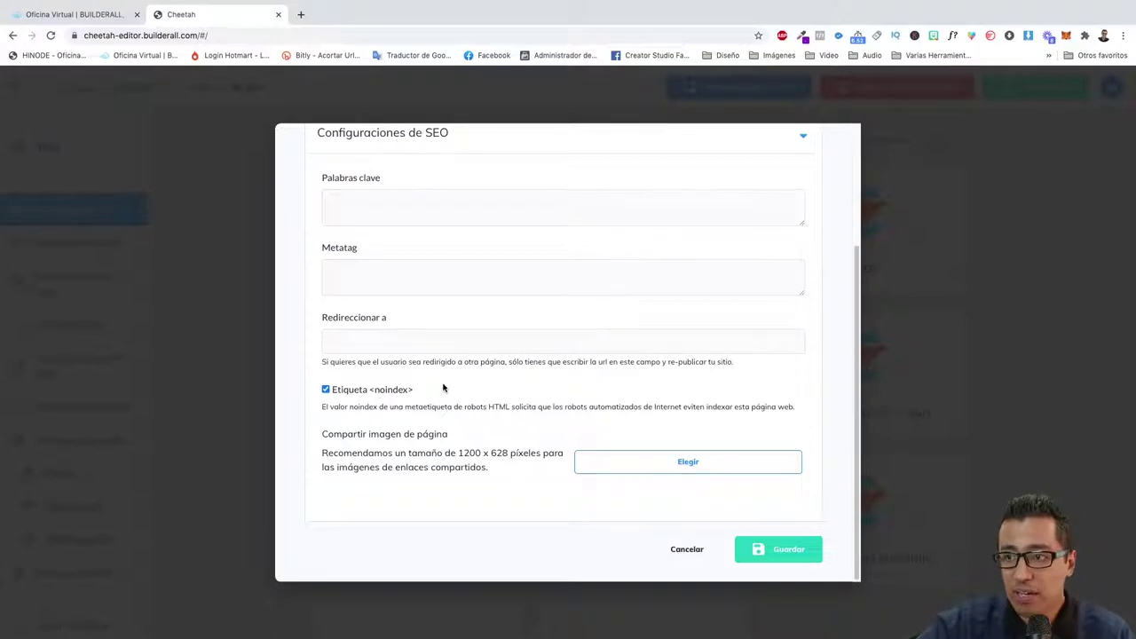
{"action": "left_click", "coordinate": [789, 549]}
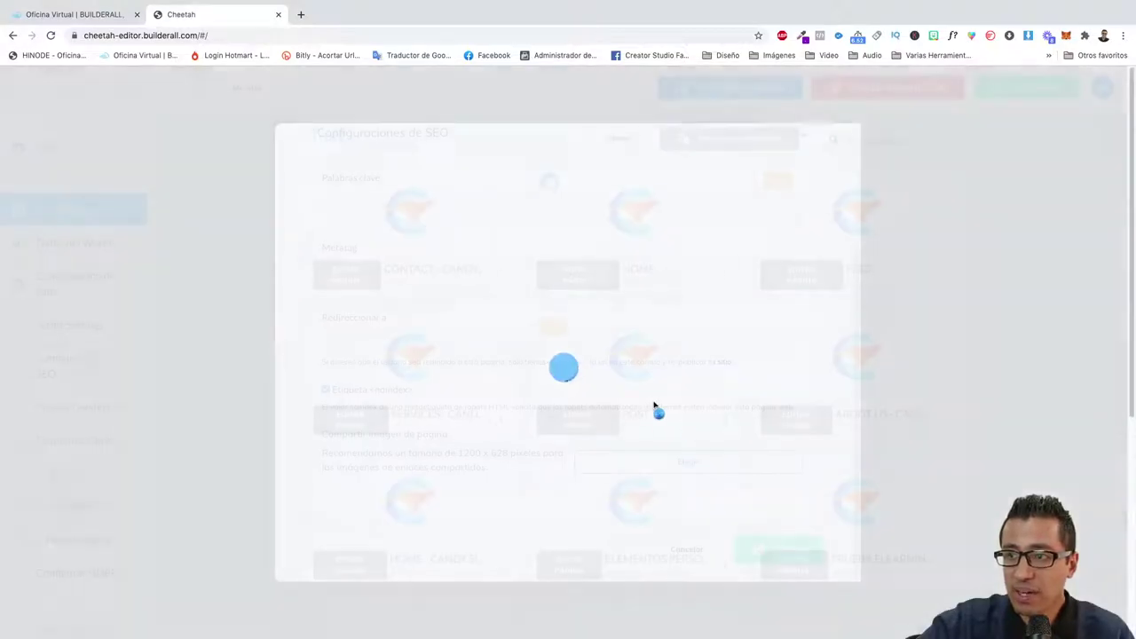
Find the new Confirmación de Correo page in the Test site and view its live version in a new tab.
{"action": "scroll", "coordinate": [662, 345], "scroll_direction": "down", "scroll_amount": 3}
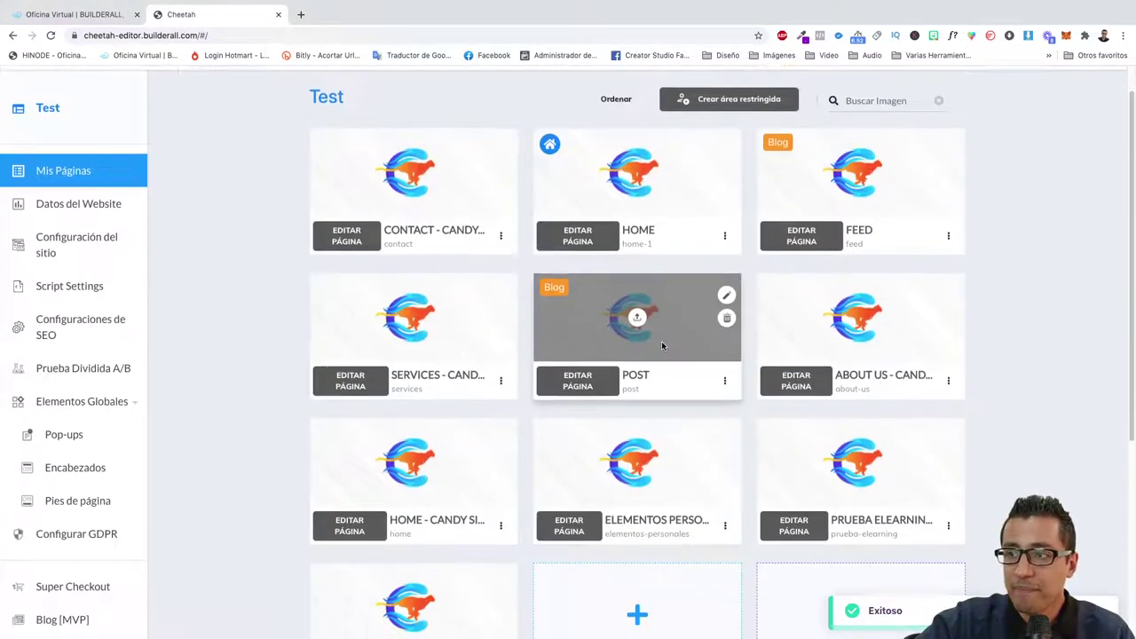
{"action": "mouse_move", "coordinate": [450, 421]}
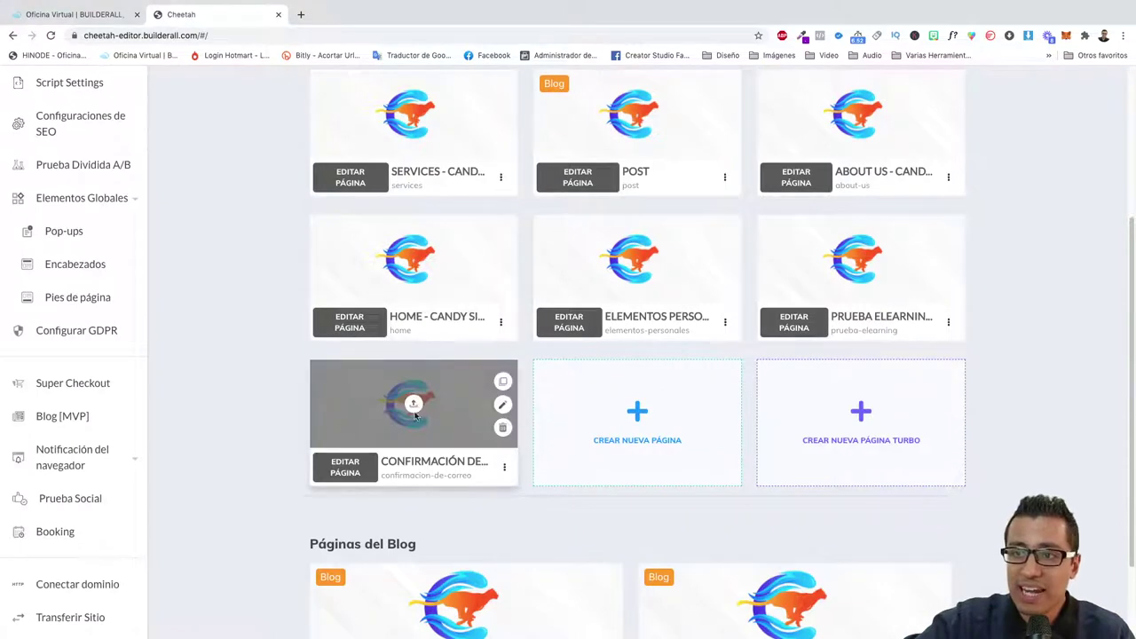
{"action": "left_click", "coordinate": [506, 467]}
{"action": "left_click", "coordinate": [468, 522]}
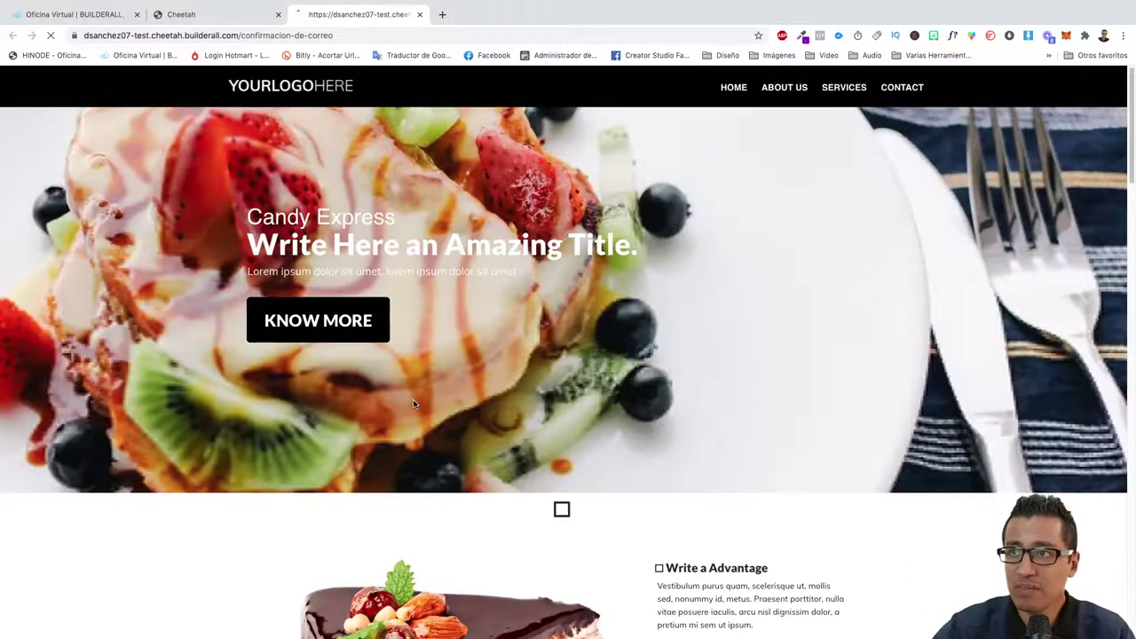
Check the publishing options of the Test site and view the live Confirmación de Correo page.
{"action": "left_click", "coordinate": [213, 13]}
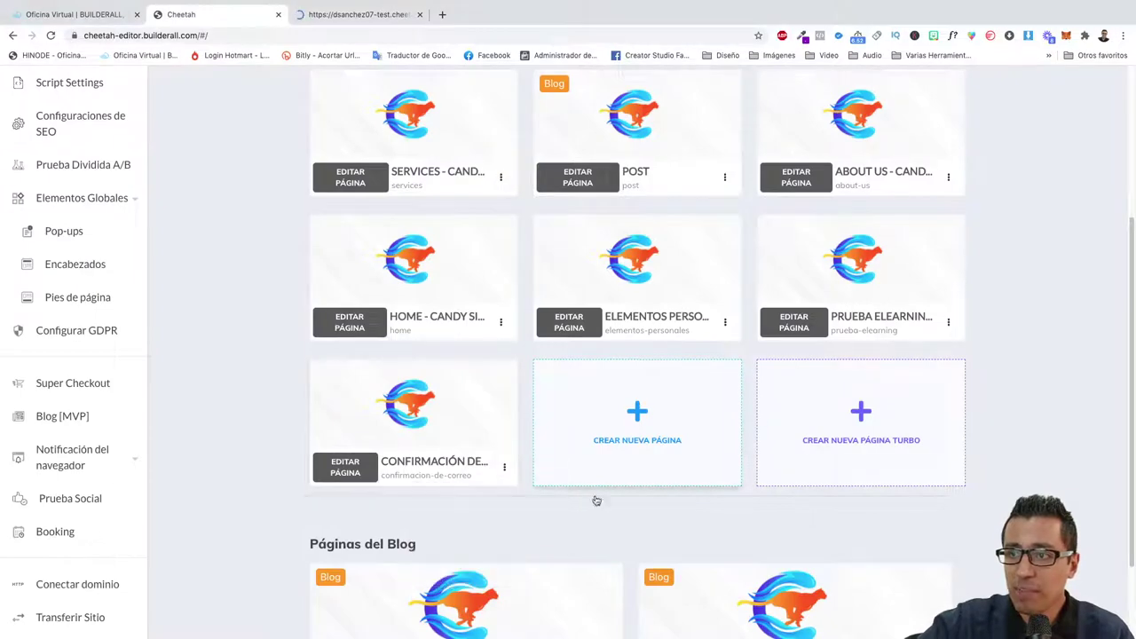
{"action": "scroll", "coordinate": [1057, 344], "scroll_direction": "up", "scroll_amount": 5}
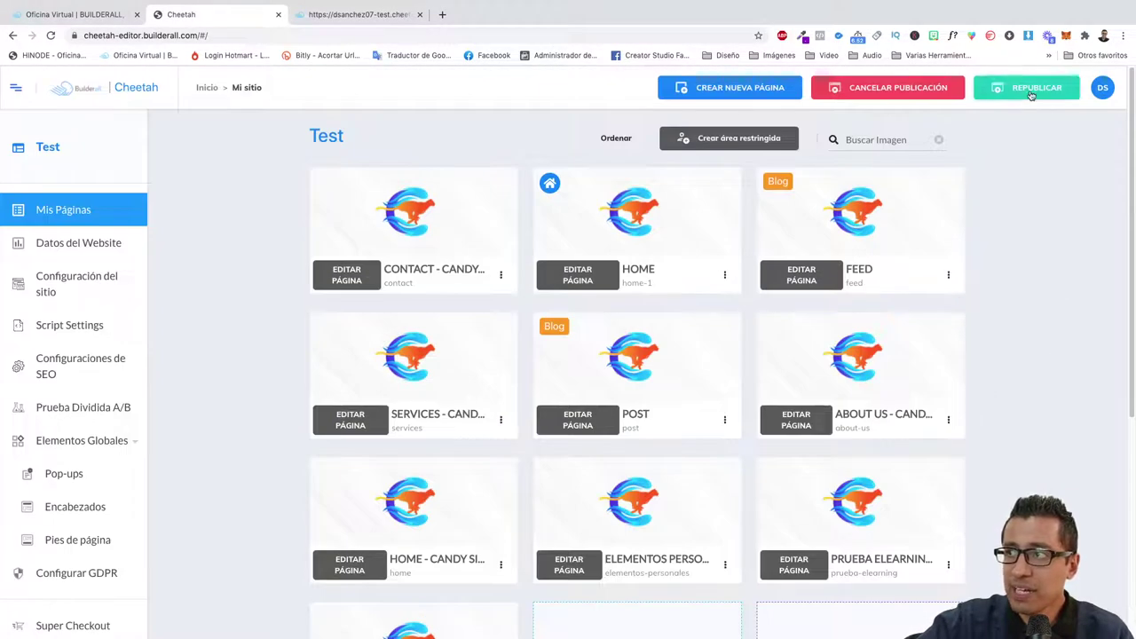
{"action": "scroll", "coordinate": [373, 278], "scroll_direction": "down", "scroll_amount": 5}
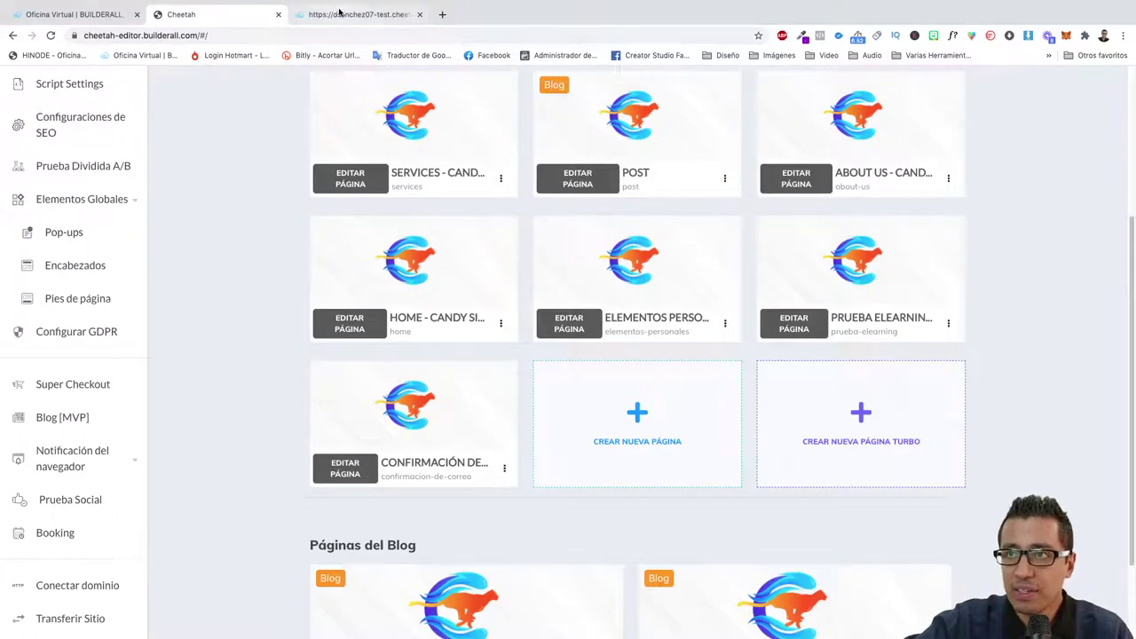
{"action": "left_click", "coordinate": [340, 12]}
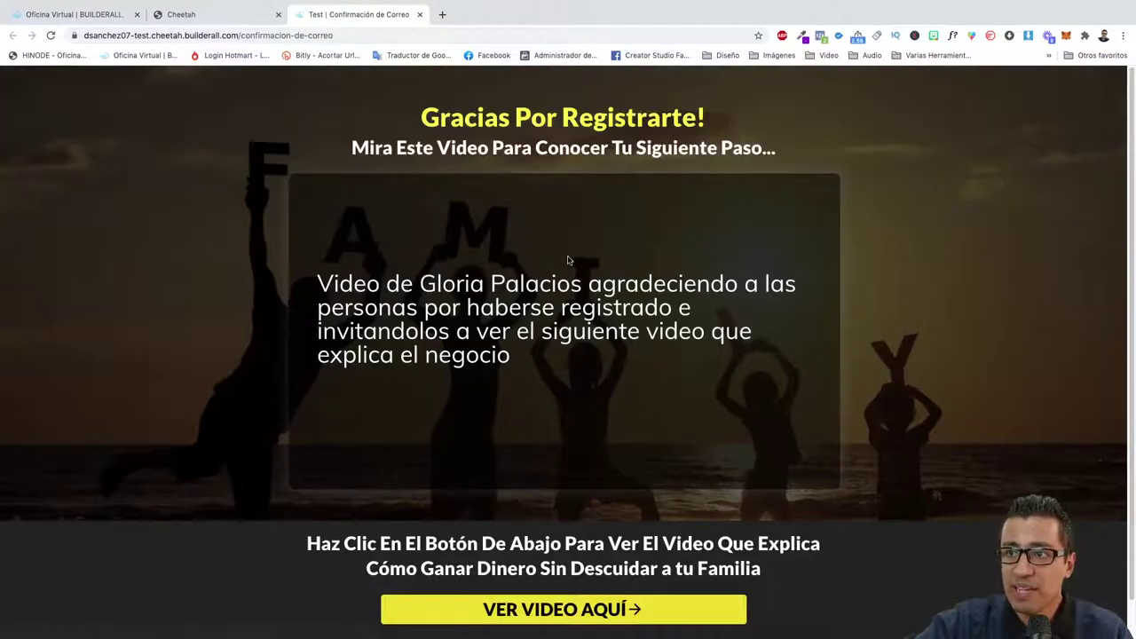
{"action": "scroll", "coordinate": [578, 275], "scroll_direction": "down", "scroll_amount": 1}
{"action": "scroll", "coordinate": [524, 264], "scroll_direction": "up", "scroll_amount": 1}
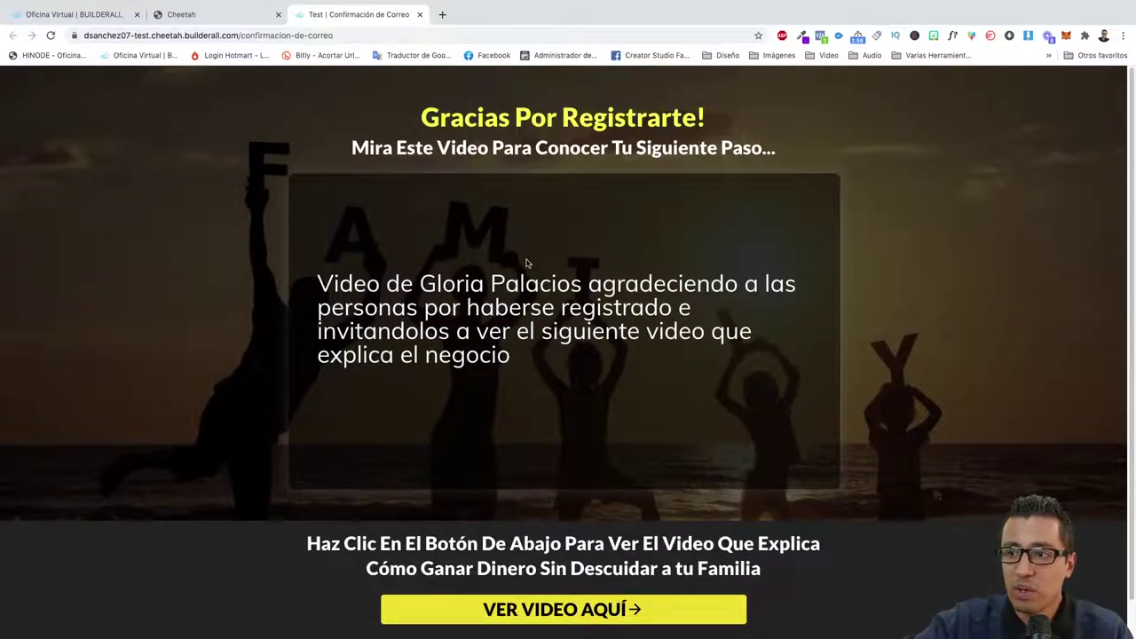
{"action": "left_click", "coordinate": [234, 13]}
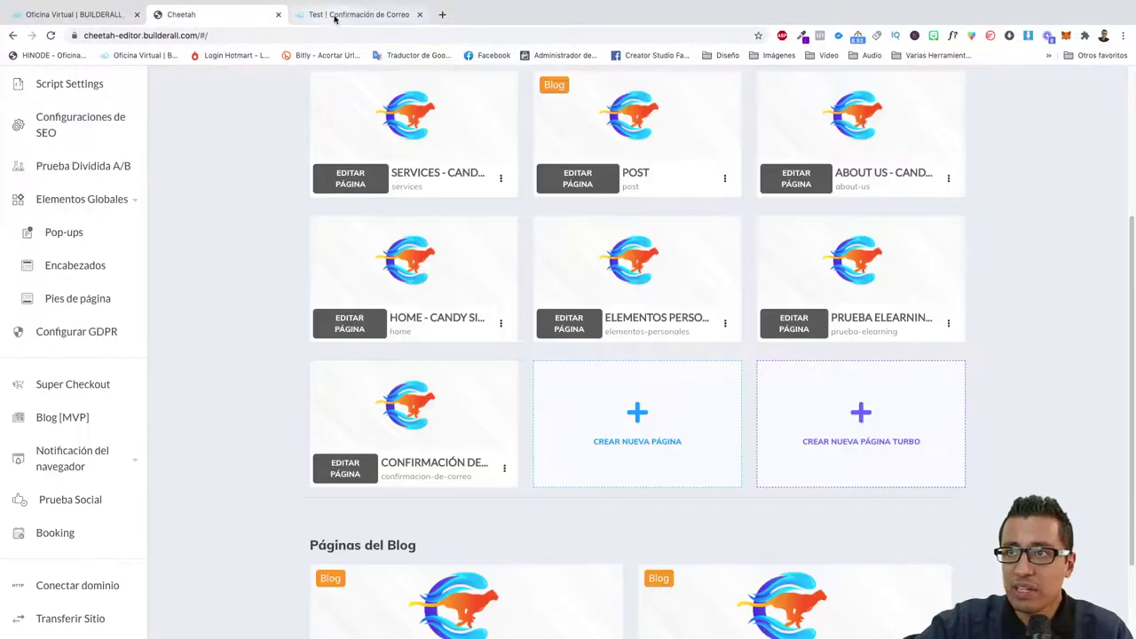
{"action": "left_click", "coordinate": [337, 16]}
{"action": "left_click", "coordinate": [222, 16]}
{"action": "scroll", "coordinate": [465, 330], "scroll_direction": "down", "scroll_amount": 3}
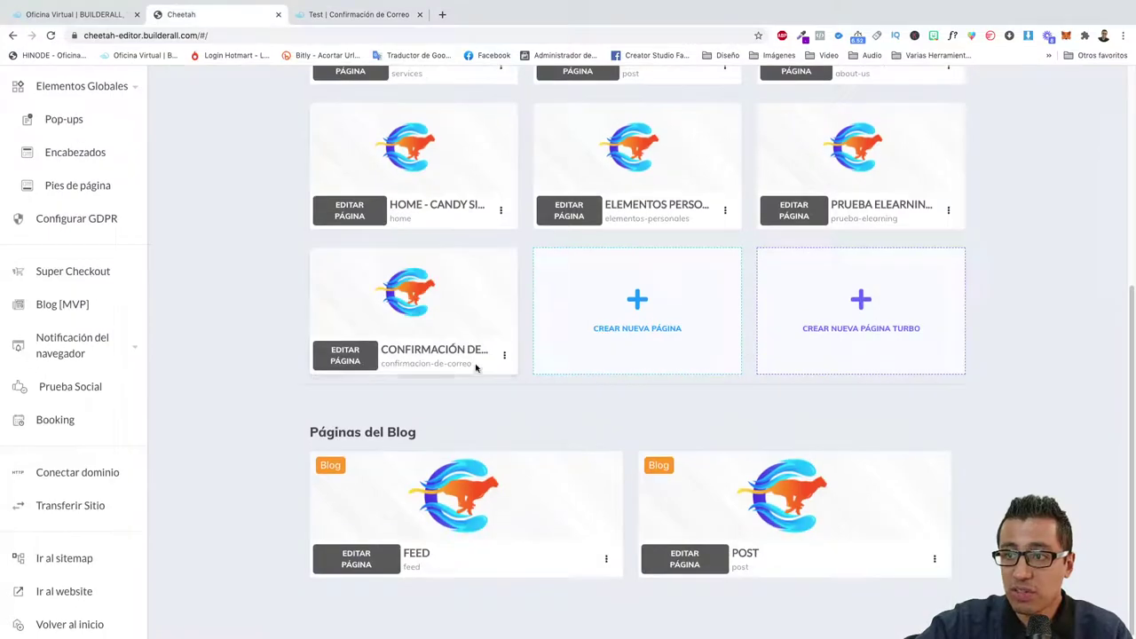
{"action": "left_click", "coordinate": [632, 324]}
{"action": "left_click", "coordinate": [832, 142]}
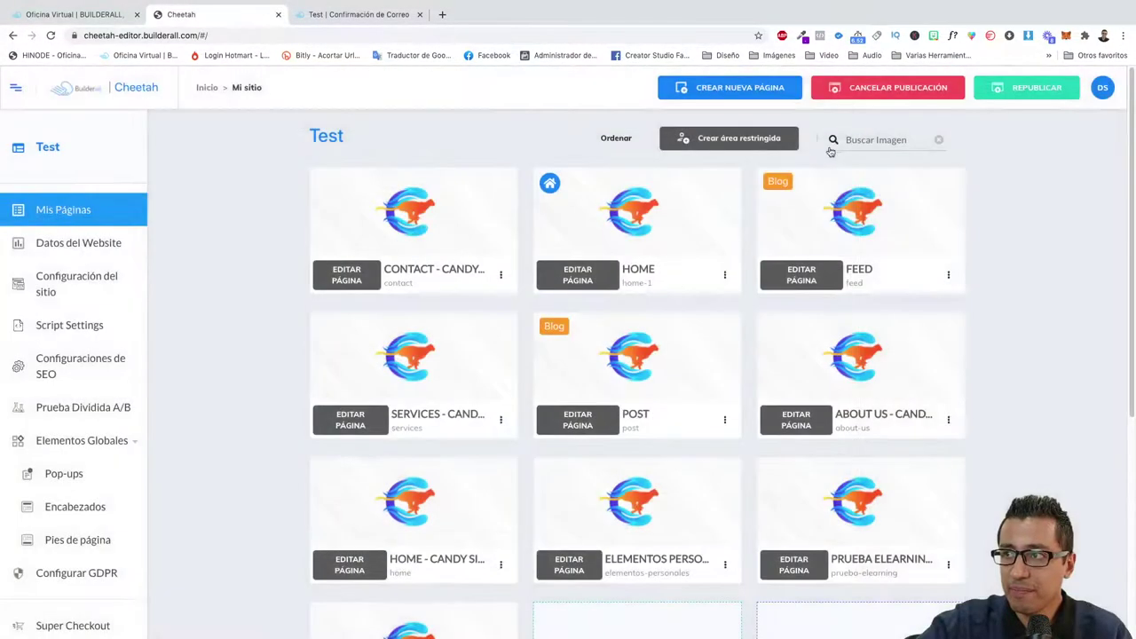
Review the header settings of the Confirmación de Correo page and leave them without saving.
{"action": "scroll", "coordinate": [501, 443], "scroll_direction": "down", "scroll_amount": 5}
{"action": "left_click", "coordinate": [501, 504]}
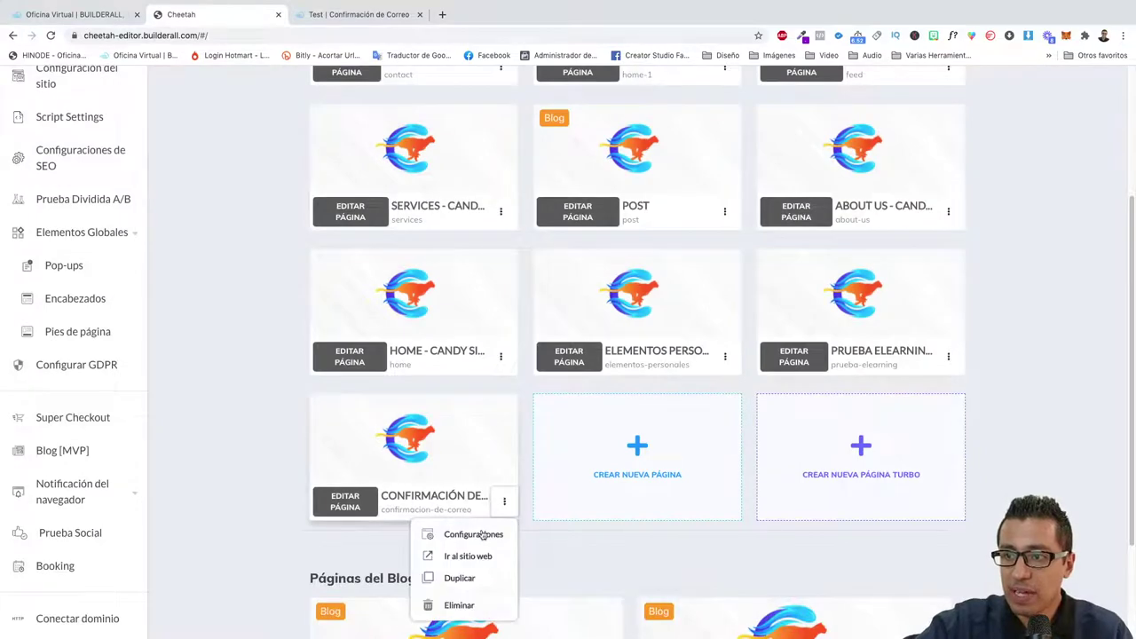
{"action": "left_click", "coordinate": [480, 535]}
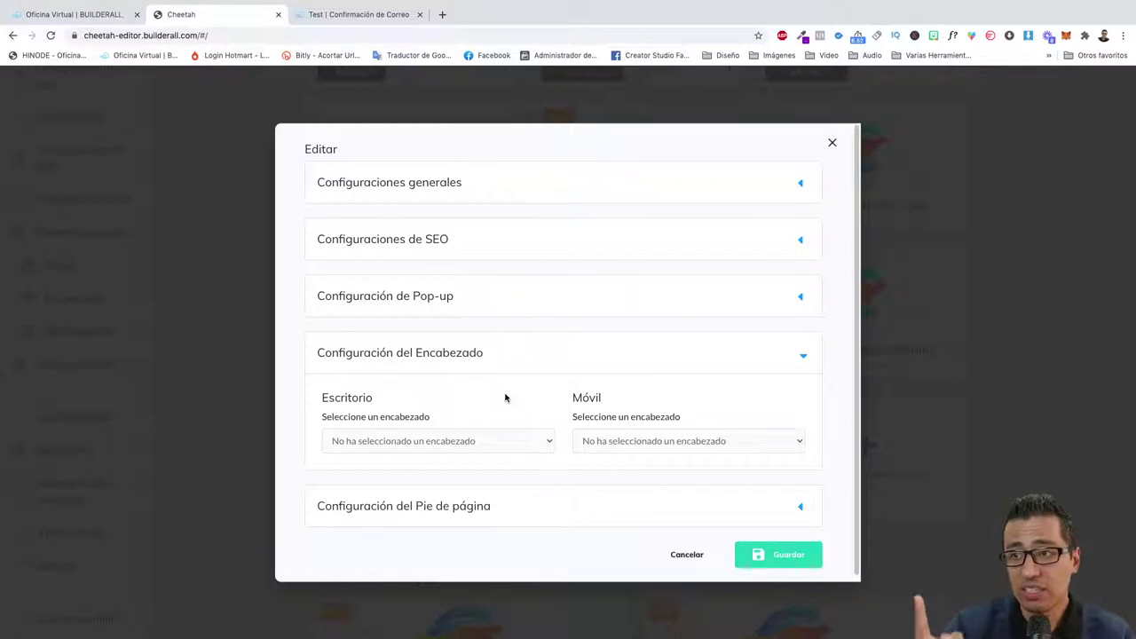
{"action": "scroll", "coordinate": [505, 397], "scroll_direction": "down", "scroll_amount": 1}
{"action": "scroll", "coordinate": [505, 398], "scroll_direction": "down", "scroll_amount": 1}
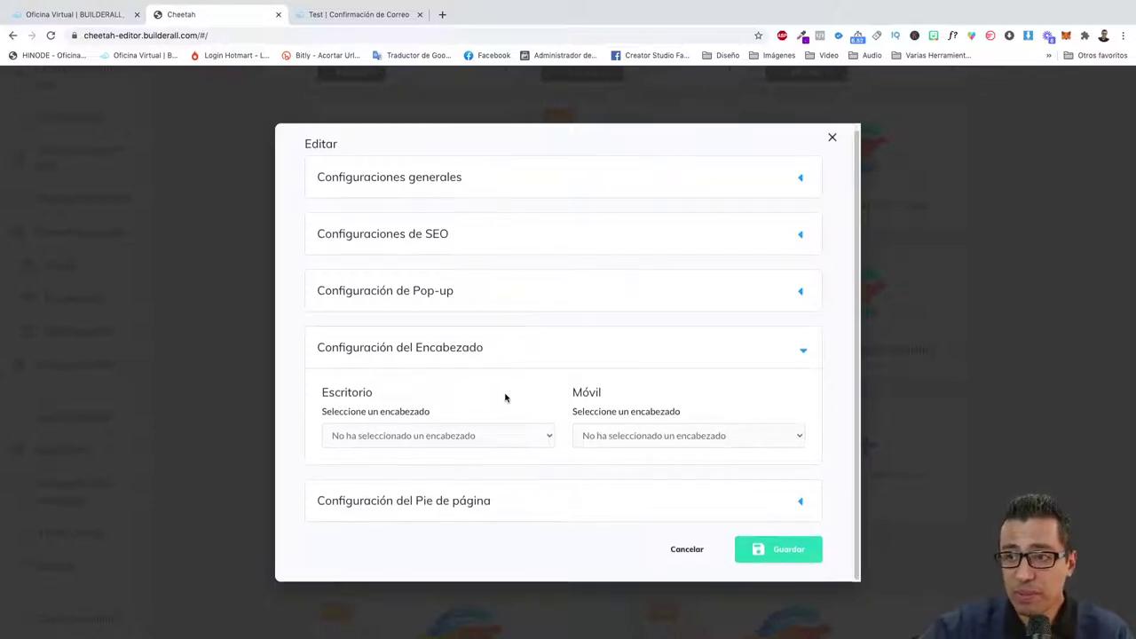
{"action": "scroll", "coordinate": [546, 417], "scroll_direction": "up", "scroll_amount": 1}
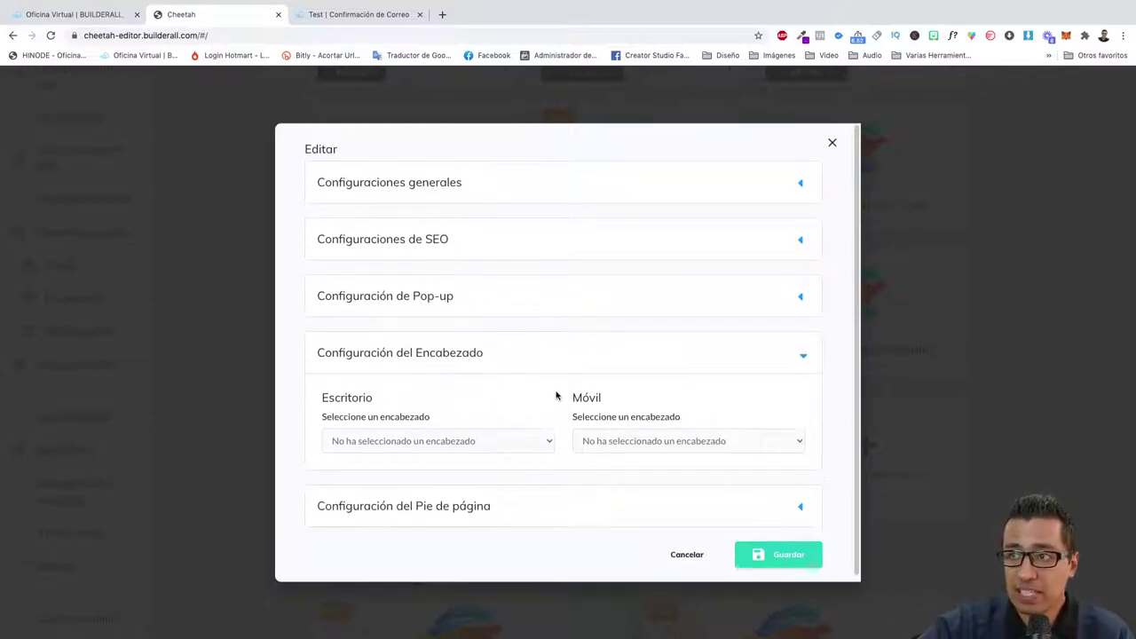
{"action": "left_click", "coordinate": [702, 557]}
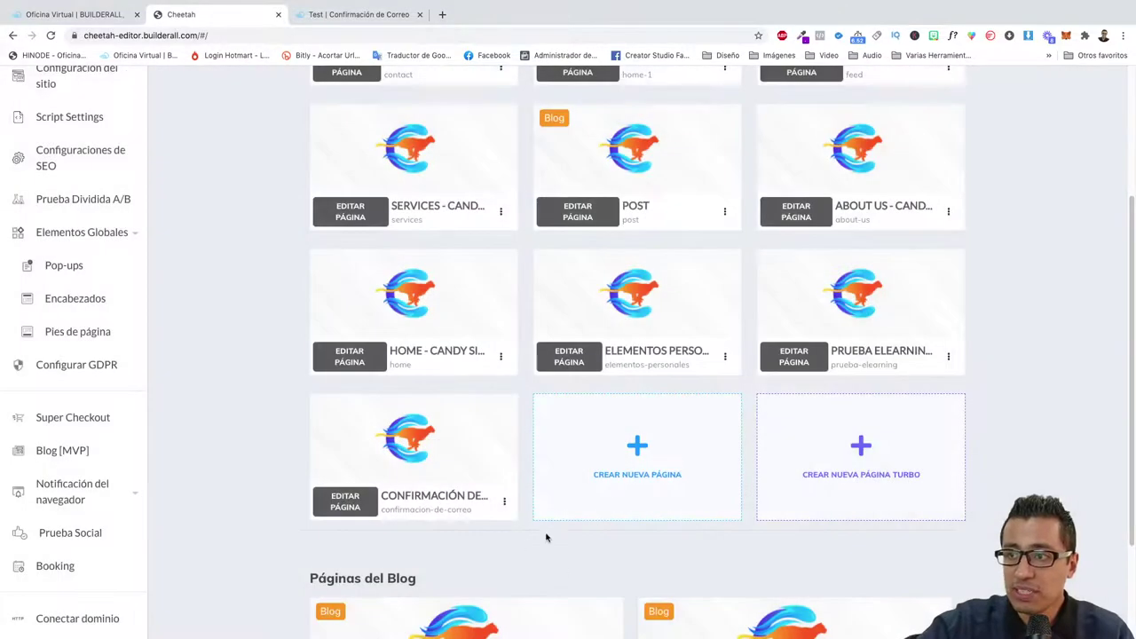
Start a new page in the Test site based on Mis Páginas and browse the source sites.
{"action": "left_click", "coordinate": [619, 466]}
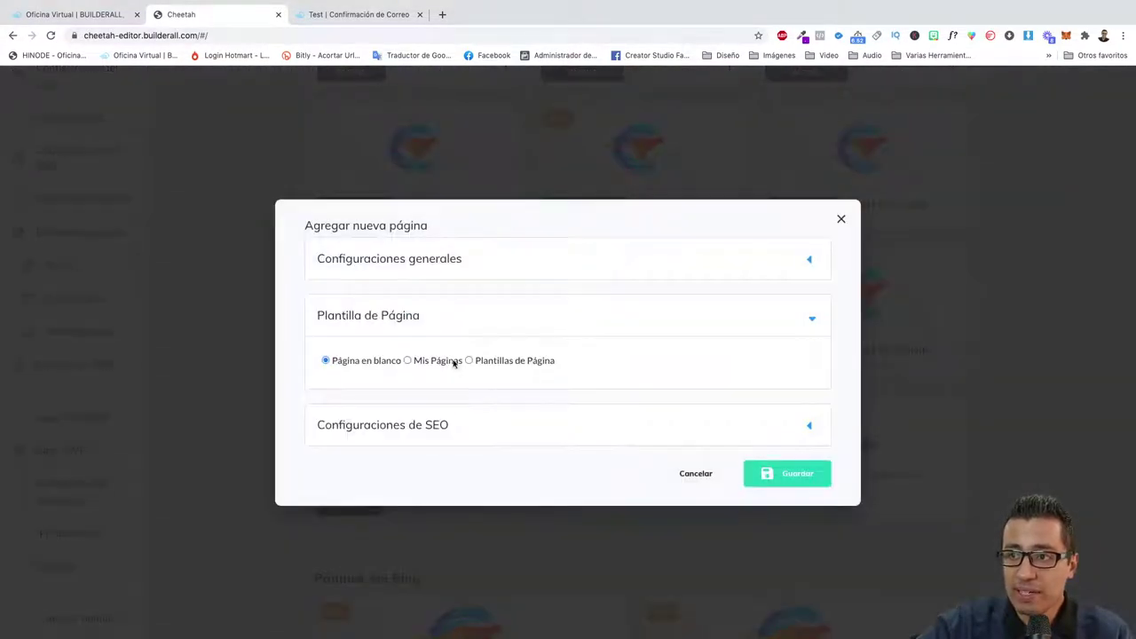
{"action": "left_click", "coordinate": [452, 362]}
{"action": "left_click", "coordinate": [435, 373]}
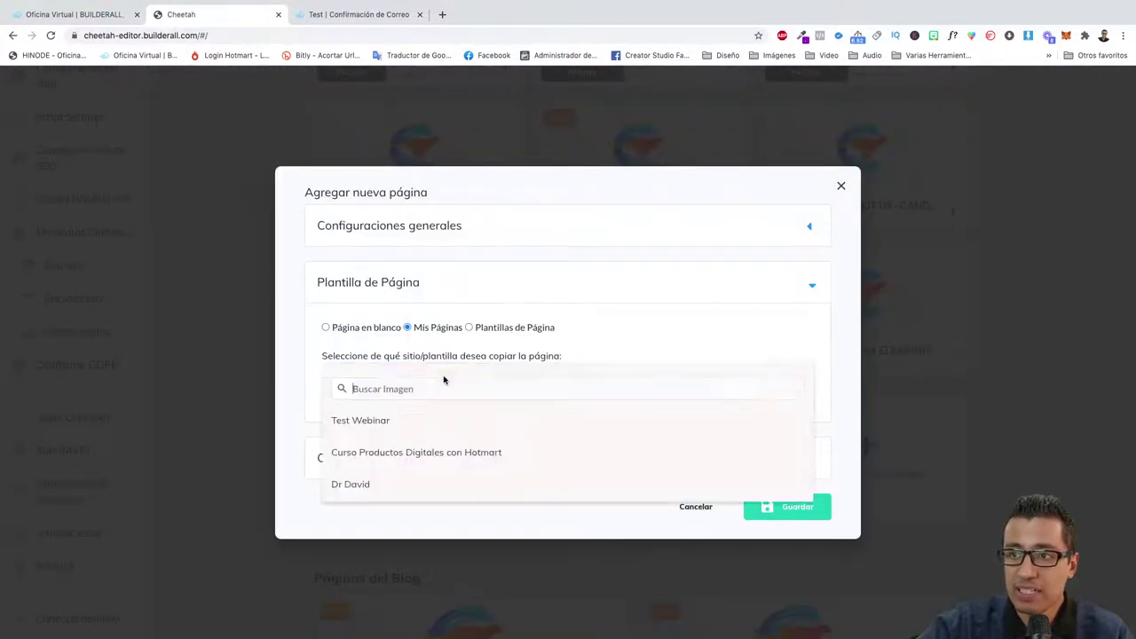
{"action": "scroll", "coordinate": [471, 446], "scroll_direction": "down", "scroll_amount": 5}
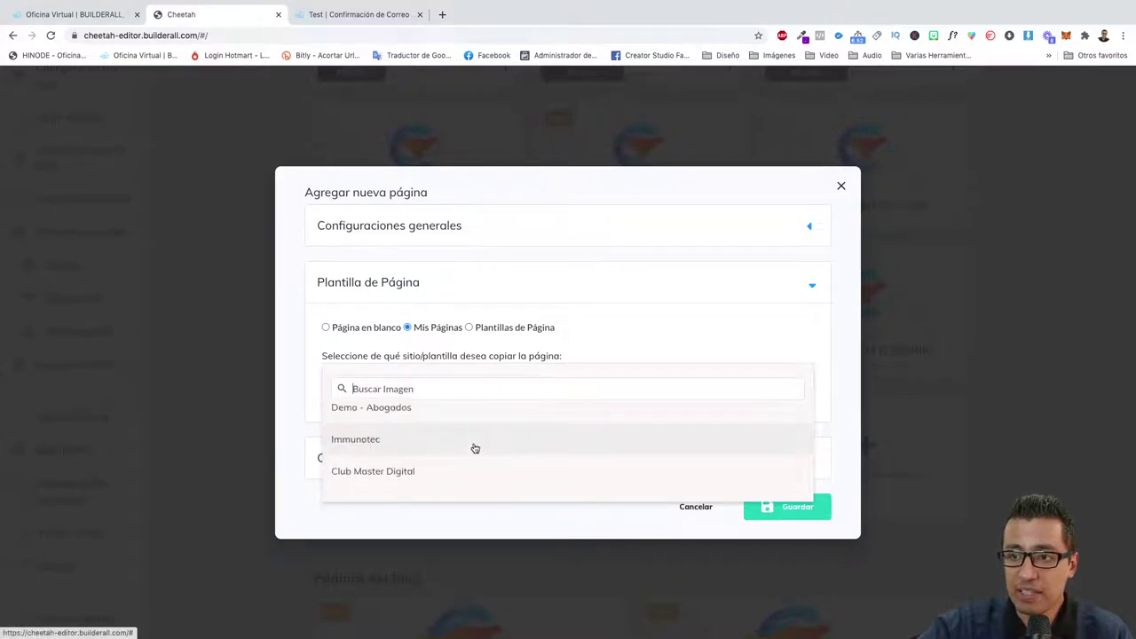
{"action": "type", "text": "merc"}
{"action": "key", "text": "BackSpace"}
{"action": "key", "text": "BackSpace"}
{"action": "key", "text": "BackSpace"}
{"action": "key", "text": "BackSpace"}
{"action": "type", "text": "de"}
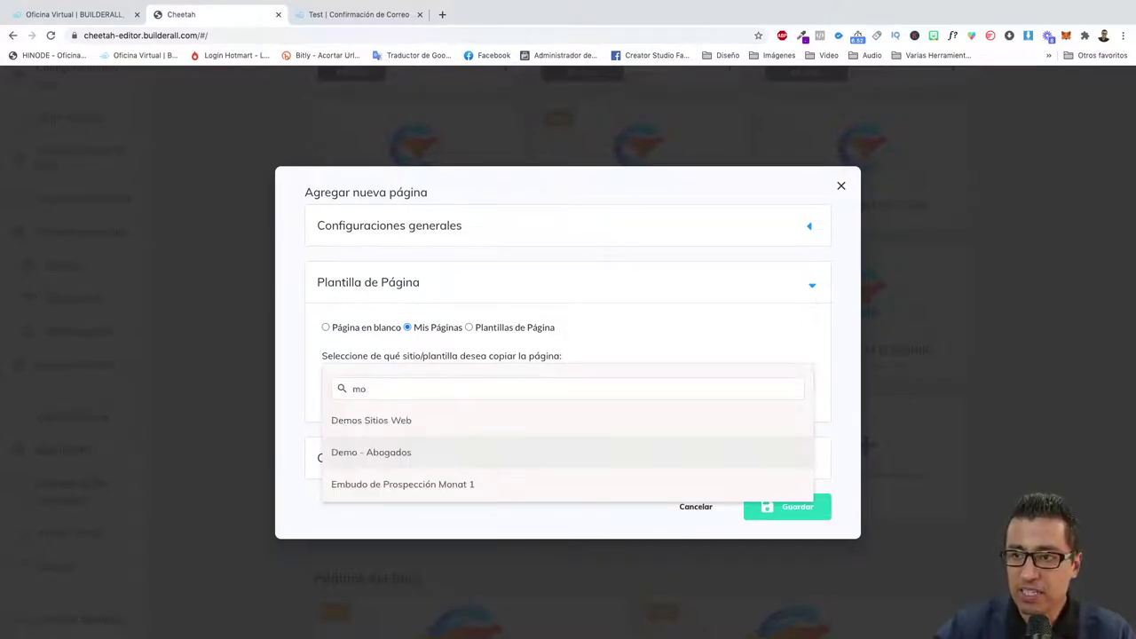
{"action": "key", "text": "BackSpace"}
{"action": "key", "text": "BackSpace"}
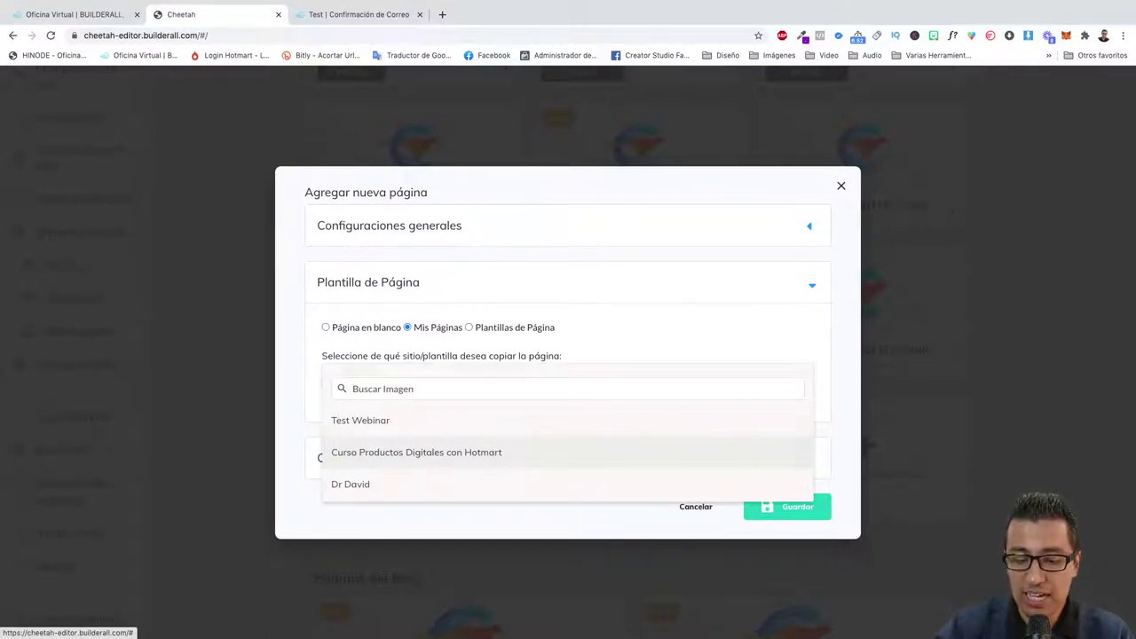
Search the source sites for "im" and choose Immunotec as the site to copy from.
{"action": "type", "text": "inmu"}
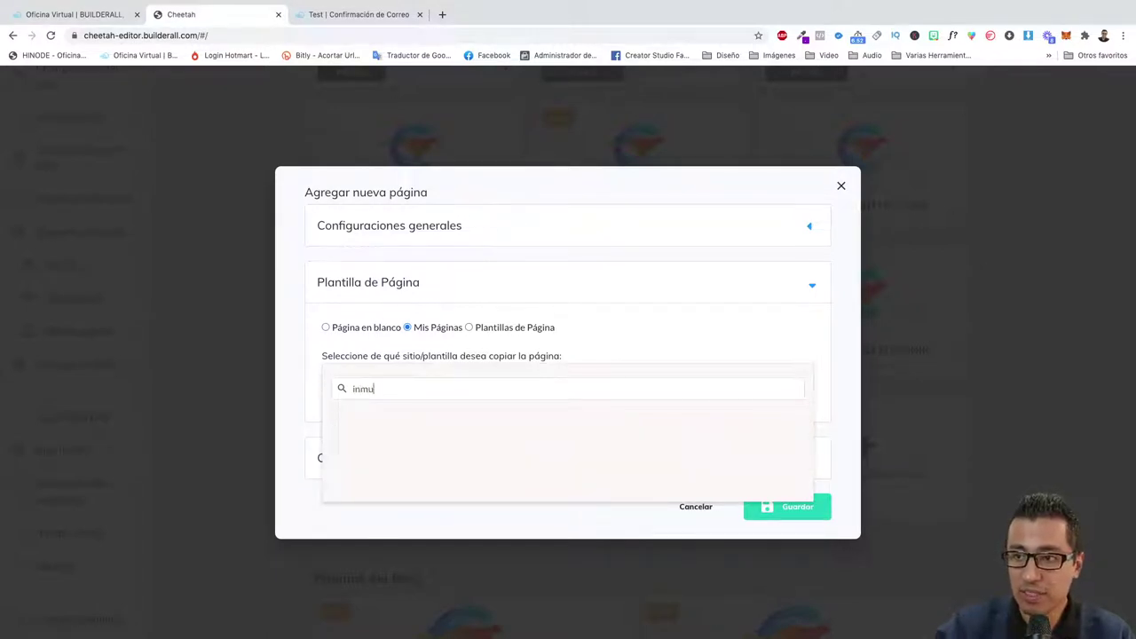
{"action": "key", "text": "BackSpace"}
{"action": "key", "text": "BackSpace"}
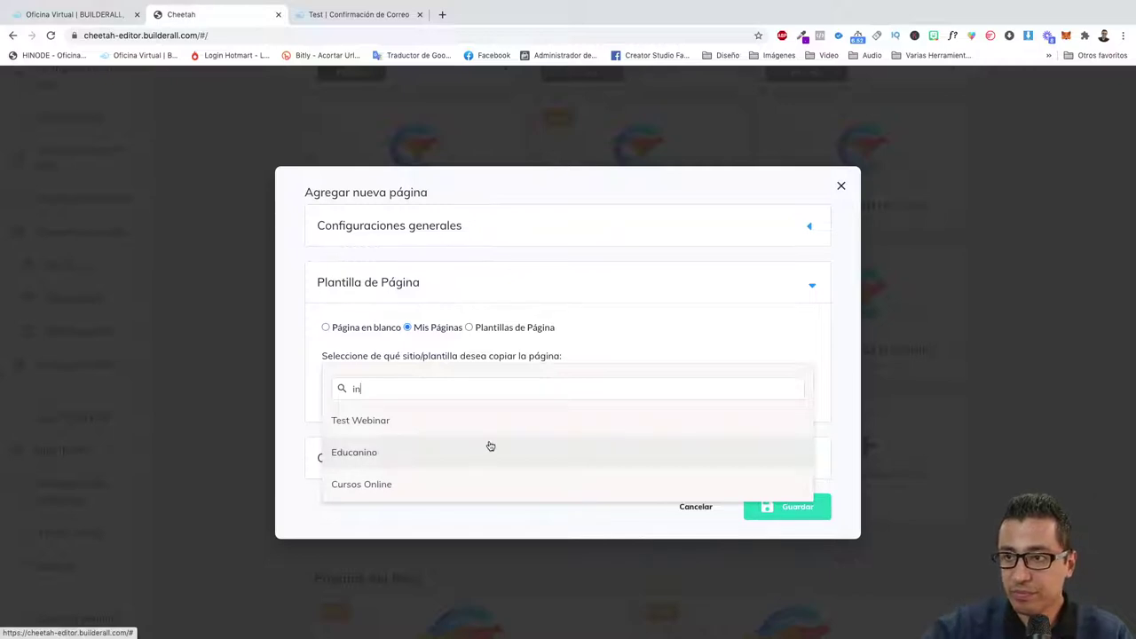
{"action": "key", "text": "BackSpace"}
{"action": "type", "text": "u"}
{"action": "key", "text": "BackSpace"}
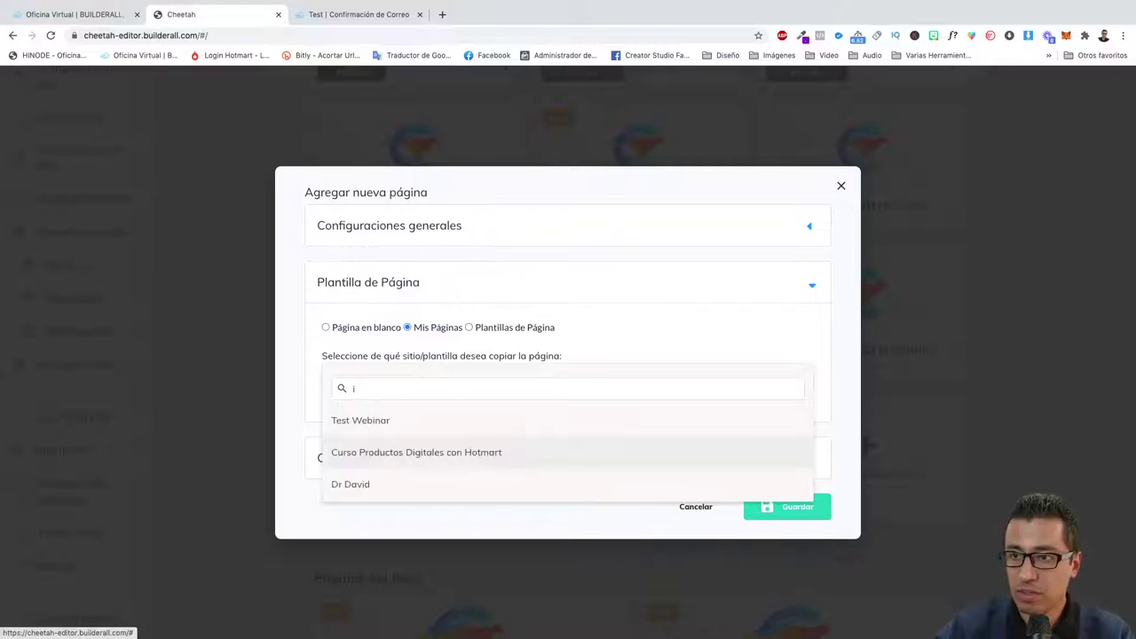
{"action": "type", "text": "m"}
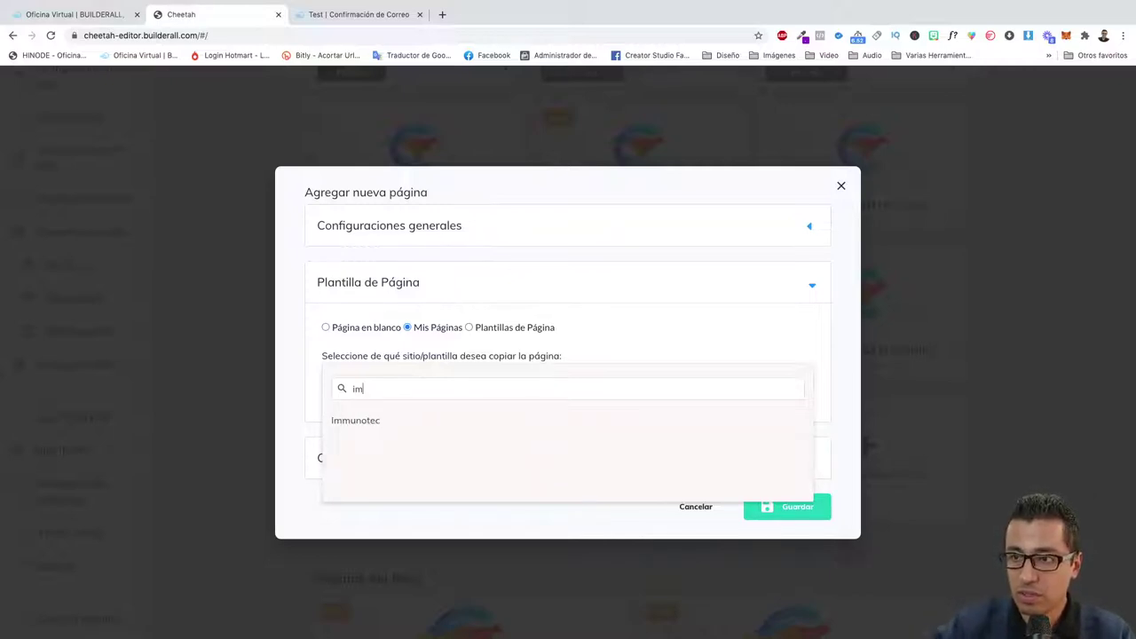
{"action": "left_click", "coordinate": [410, 419]}
Select Immunotec's Confirma tu email page as the template for the new page.
{"action": "left_click", "coordinate": [400, 401]}
{"action": "scroll", "coordinate": [449, 444], "scroll_direction": "down", "scroll_amount": 1}
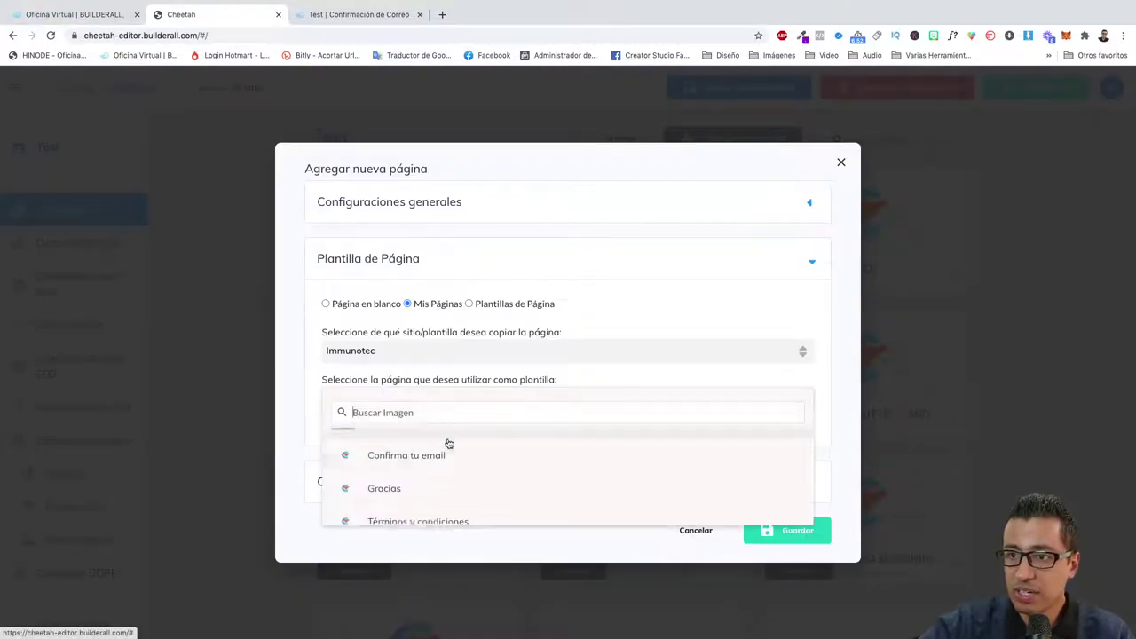
{"action": "left_click", "coordinate": [454, 456]}
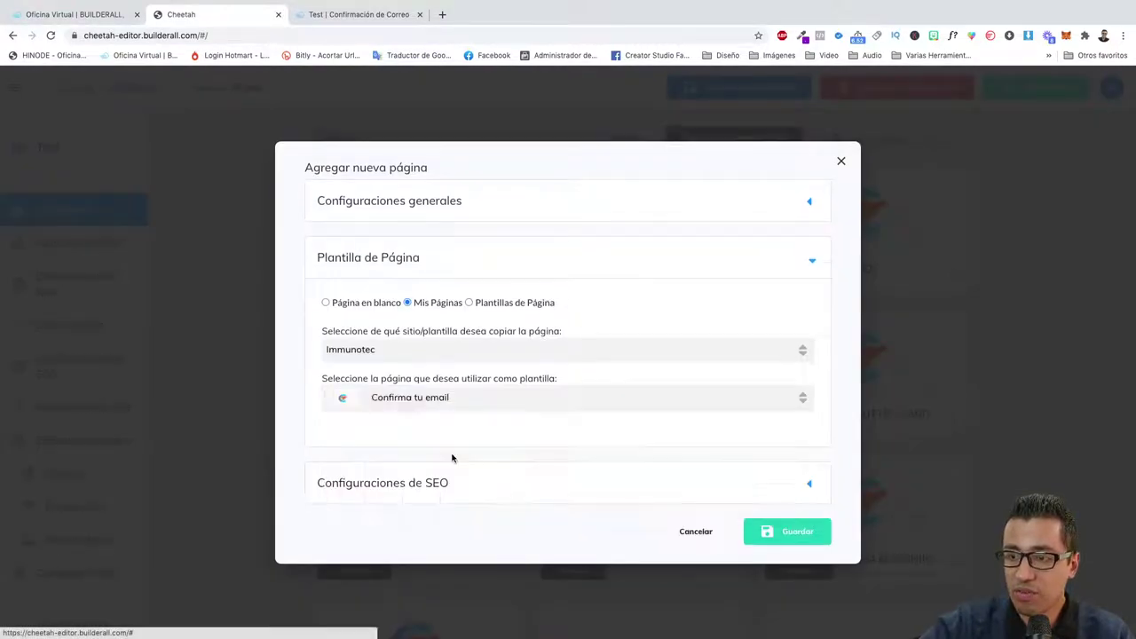
Set both the name and the title of the new page to "Confirma tu Email" and save it.
{"action": "left_click", "coordinate": [787, 541]}
{"action": "left_click", "coordinate": [402, 170]}
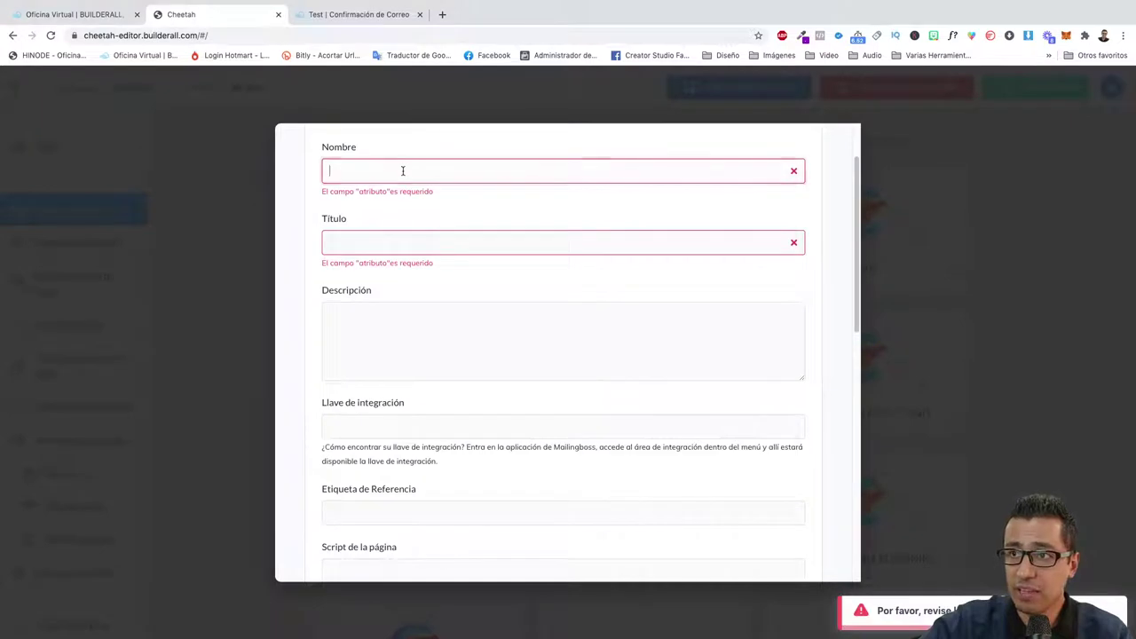
{"action": "type", "text": "Confirma tu "}
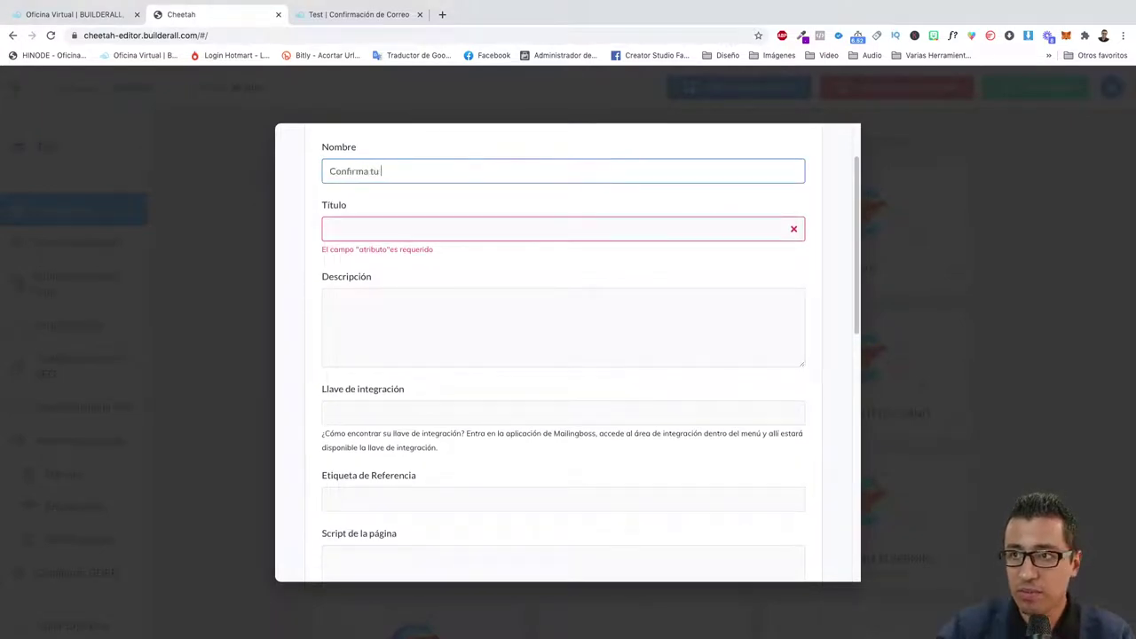
{"action": "type", "text": "Email"}
{"action": "key", "text": "Tab"}
{"action": "type", "text": "Con"}
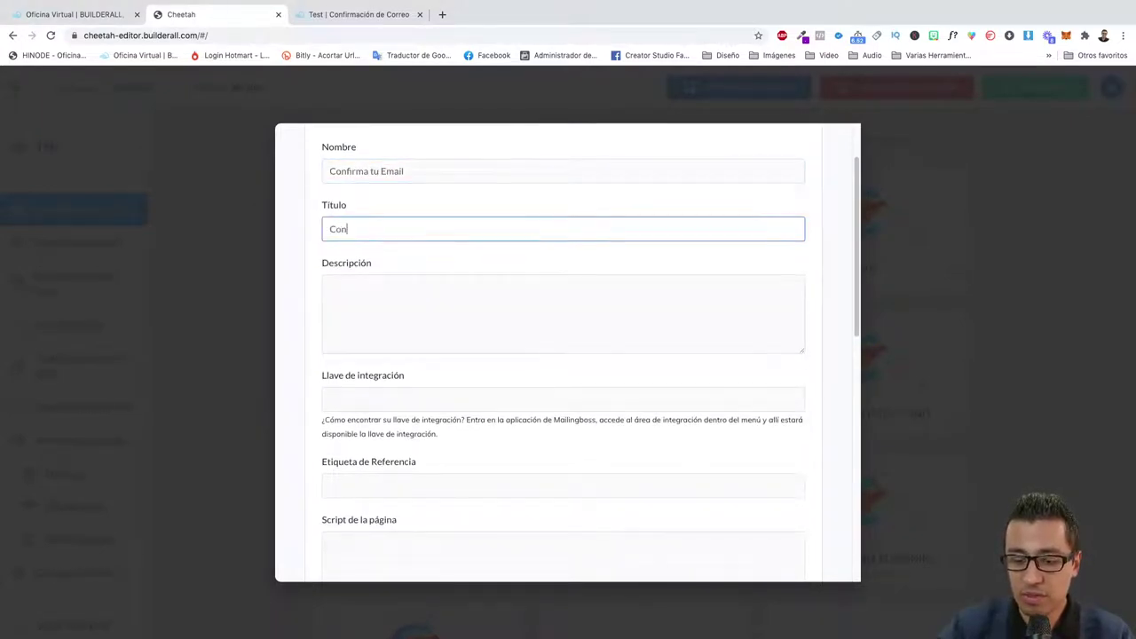
{"action": "type", "text": "firma tu Email"}
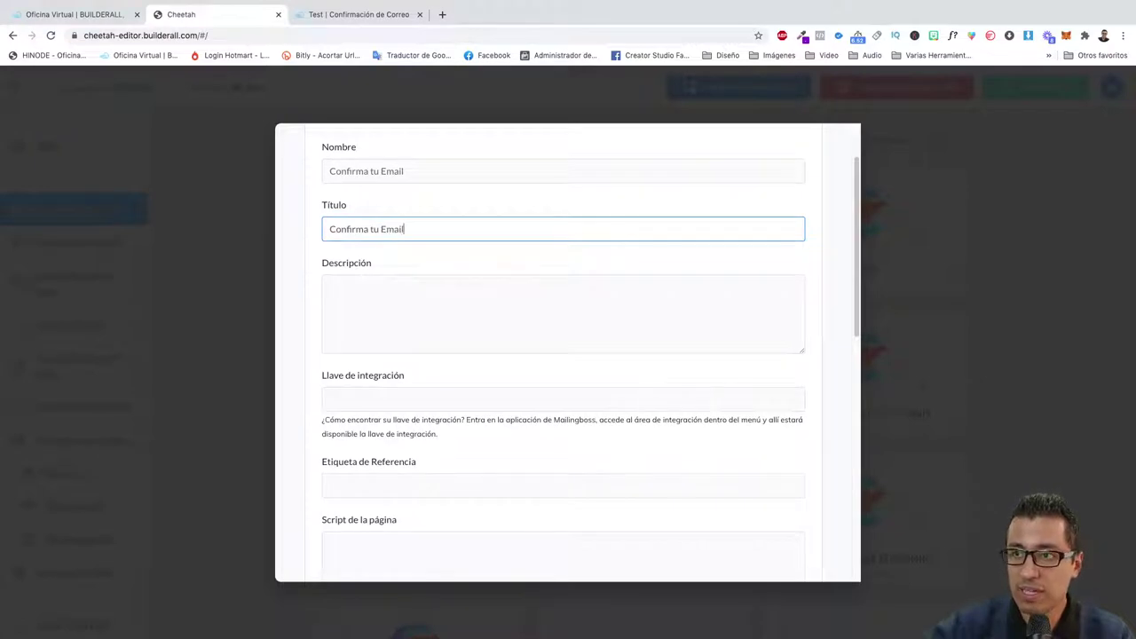
{"action": "scroll", "coordinate": [428, 269], "scroll_direction": "down", "scroll_amount": 10}
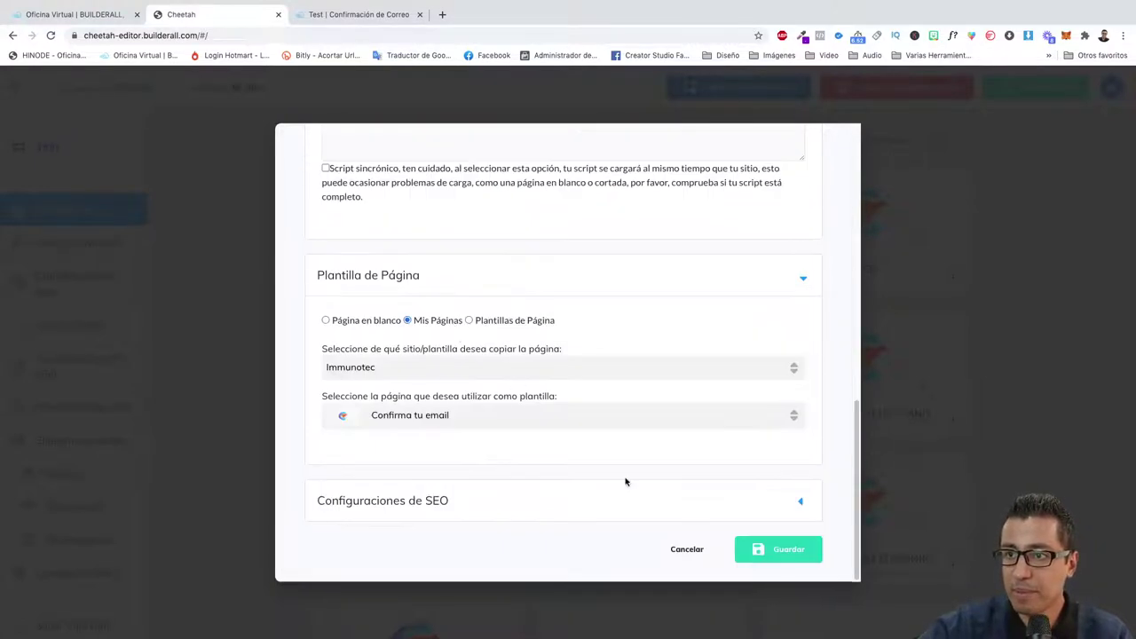
{"action": "left_click", "coordinate": [770, 550]}
Enable the noindex tag in the SEO settings of the Confirma tu Email page and save the change.
{"action": "scroll", "coordinate": [656, 443], "scroll_direction": "down", "scroll_amount": 5}
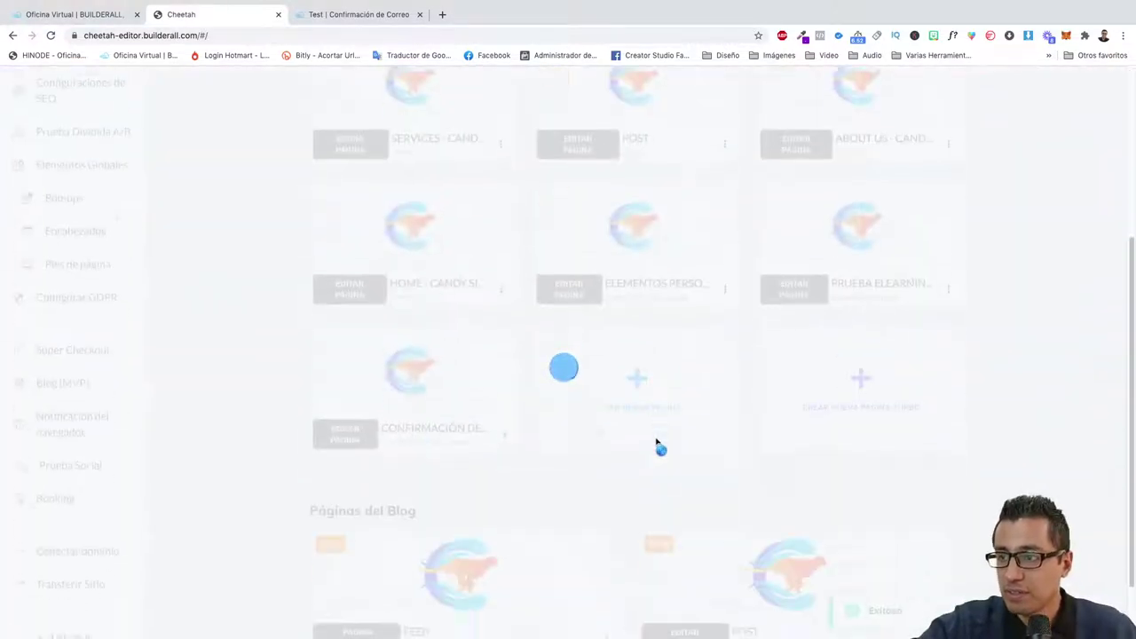
{"action": "left_click", "coordinate": [726, 353]}
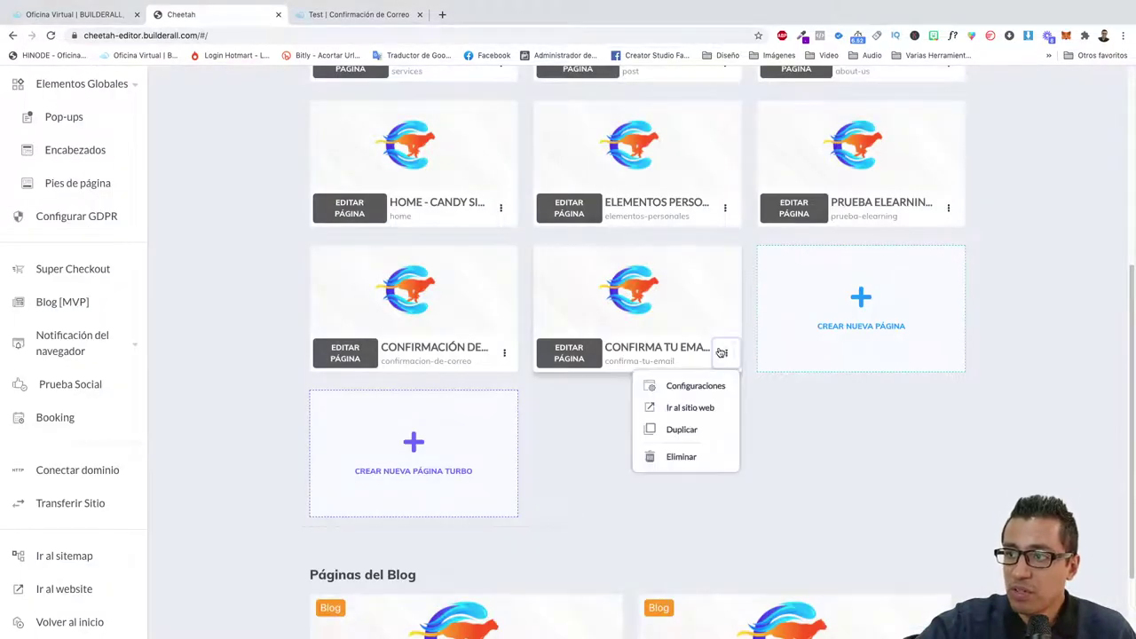
{"action": "left_click", "coordinate": [700, 382]}
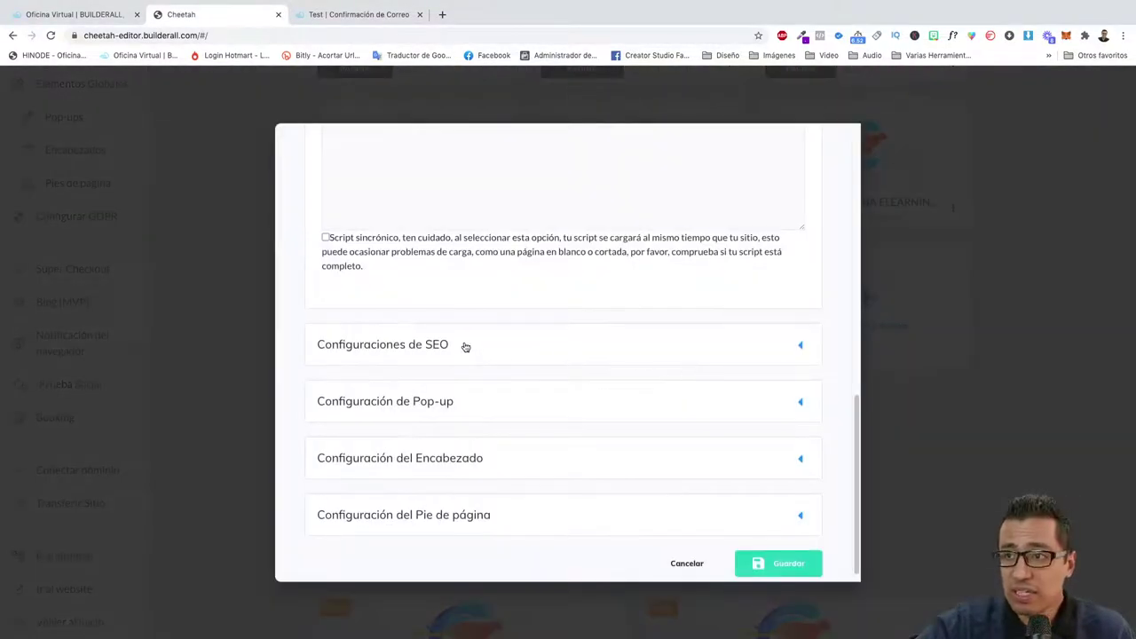
{"action": "left_click", "coordinate": [465, 346]}
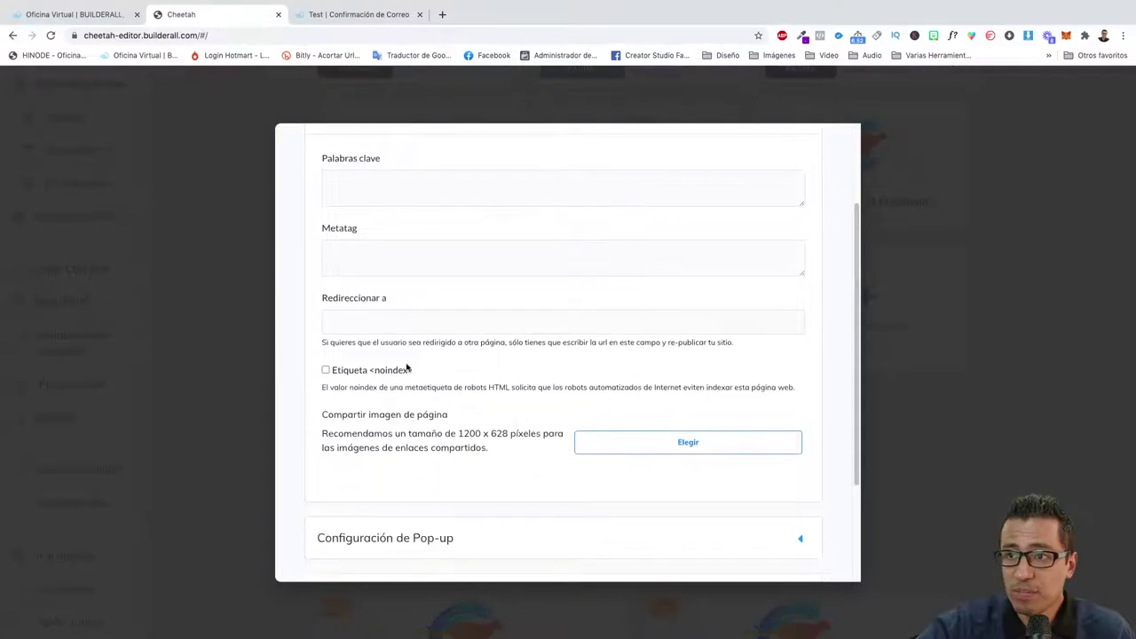
{"action": "scroll", "coordinate": [751, 472], "scroll_direction": "down", "scroll_amount": 3}
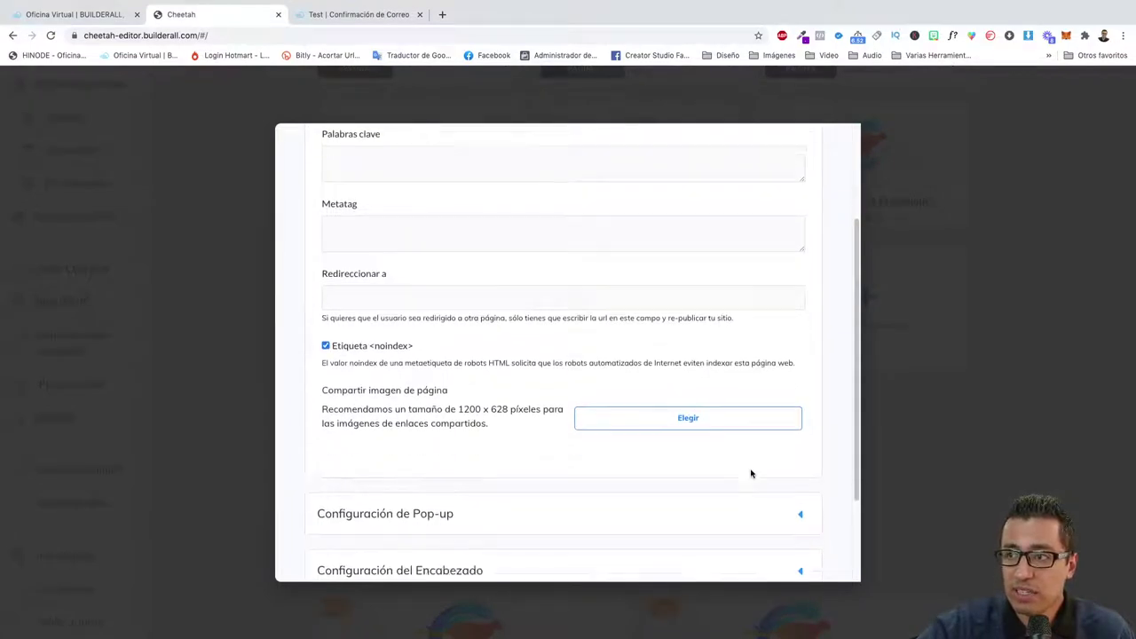
{"action": "left_click", "coordinate": [778, 548]}
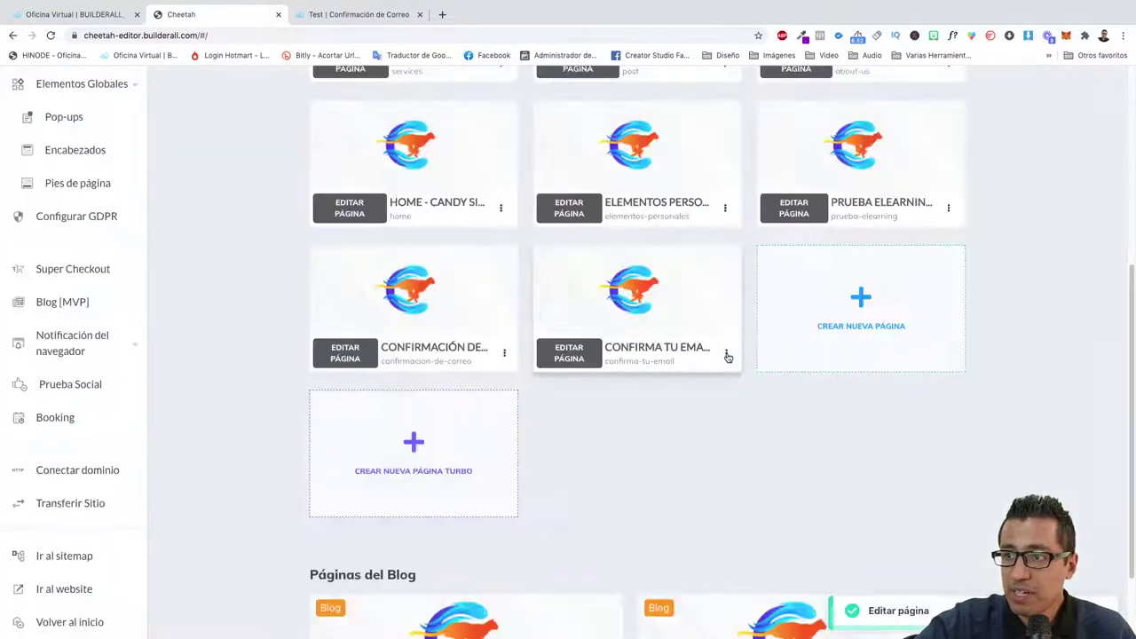
Open the Confirma tu Email page on the live website and view it.
{"action": "left_click", "coordinate": [727, 355]}
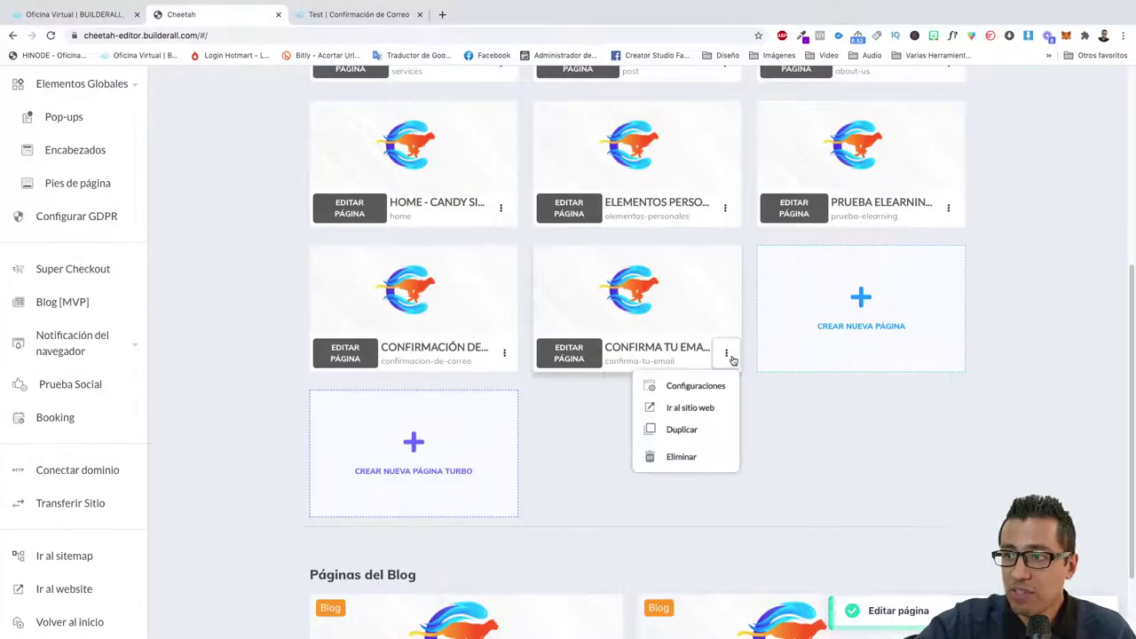
{"action": "left_click", "coordinate": [698, 411]}
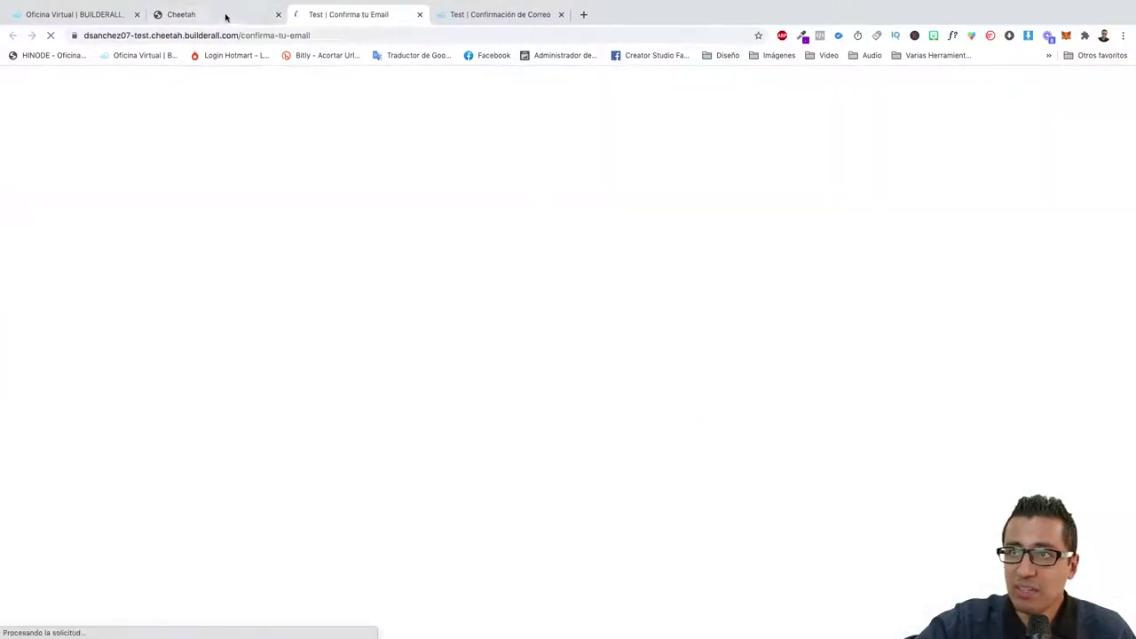
{"action": "left_click", "coordinate": [225, 17]}
{"action": "scroll", "coordinate": [811, 296], "scroll_direction": "up", "scroll_amount": 5}
{"action": "left_click", "coordinate": [367, 14]}
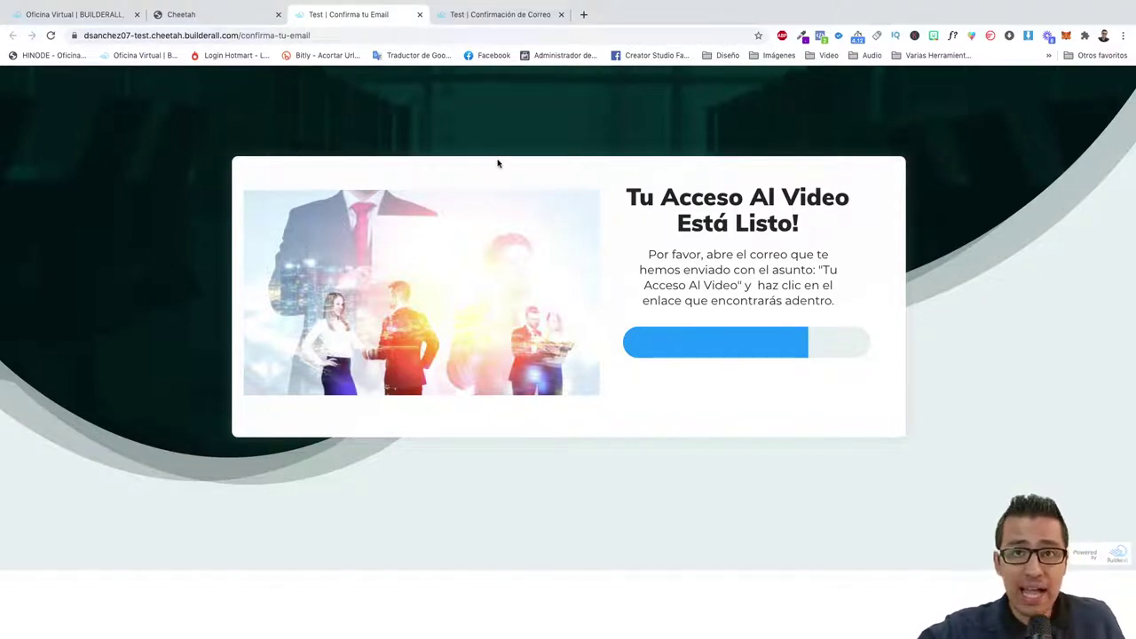
Check the Confirma tu Email entry in the site's page list against its live page.
{"action": "left_click", "coordinate": [220, 21]}
{"action": "scroll", "coordinate": [692, 444], "scroll_direction": "down", "scroll_amount": 7}
{"action": "scroll", "coordinate": [632, 408], "scroll_direction": "up", "scroll_amount": 1}
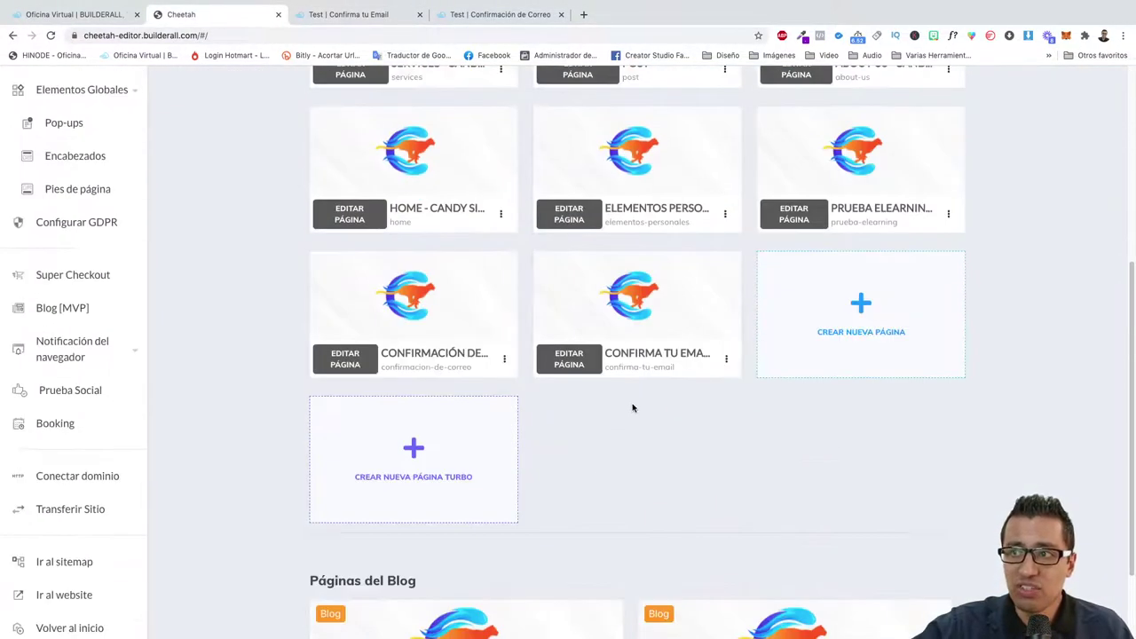
{"action": "left_click", "coordinate": [364, 13]}
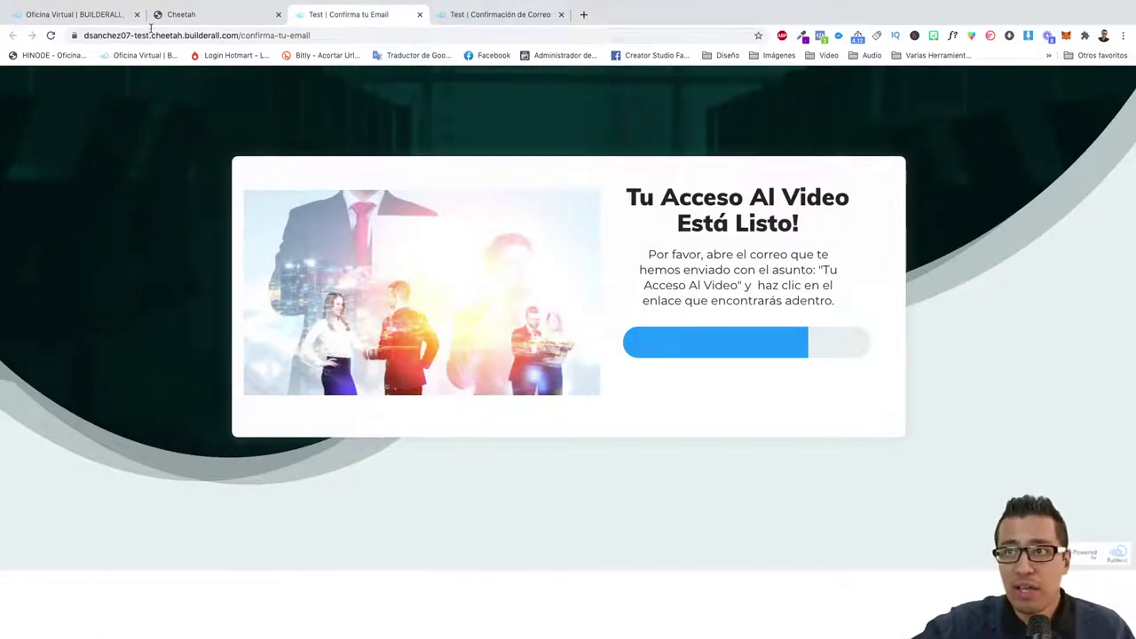
{"action": "left_click", "coordinate": [218, 14]}
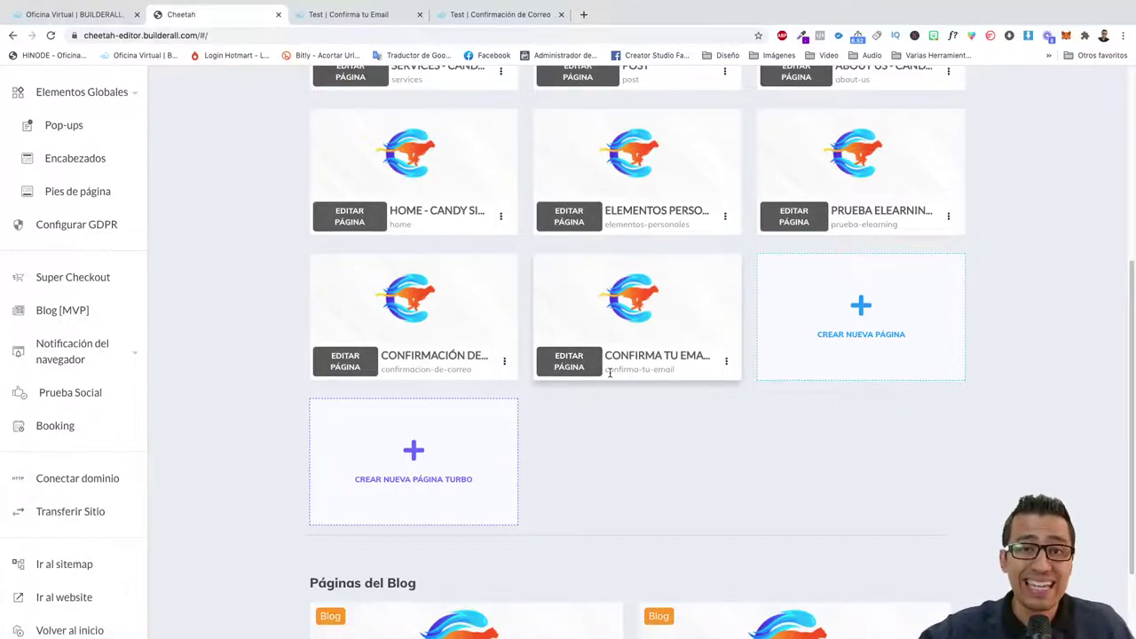
{"action": "left_click", "coordinate": [373, 14]}
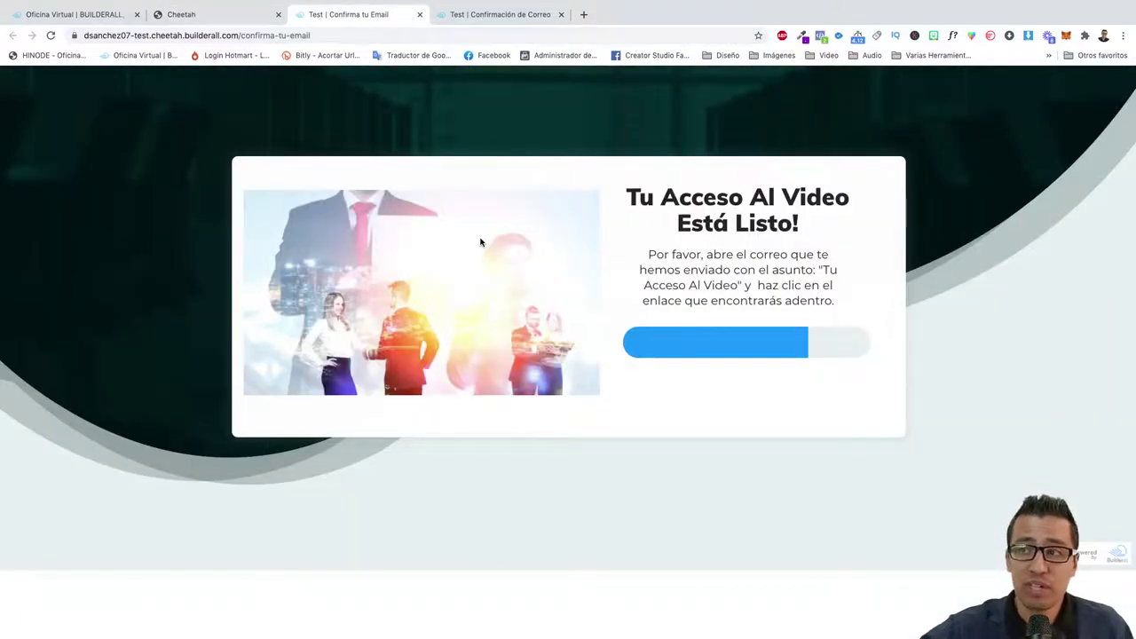